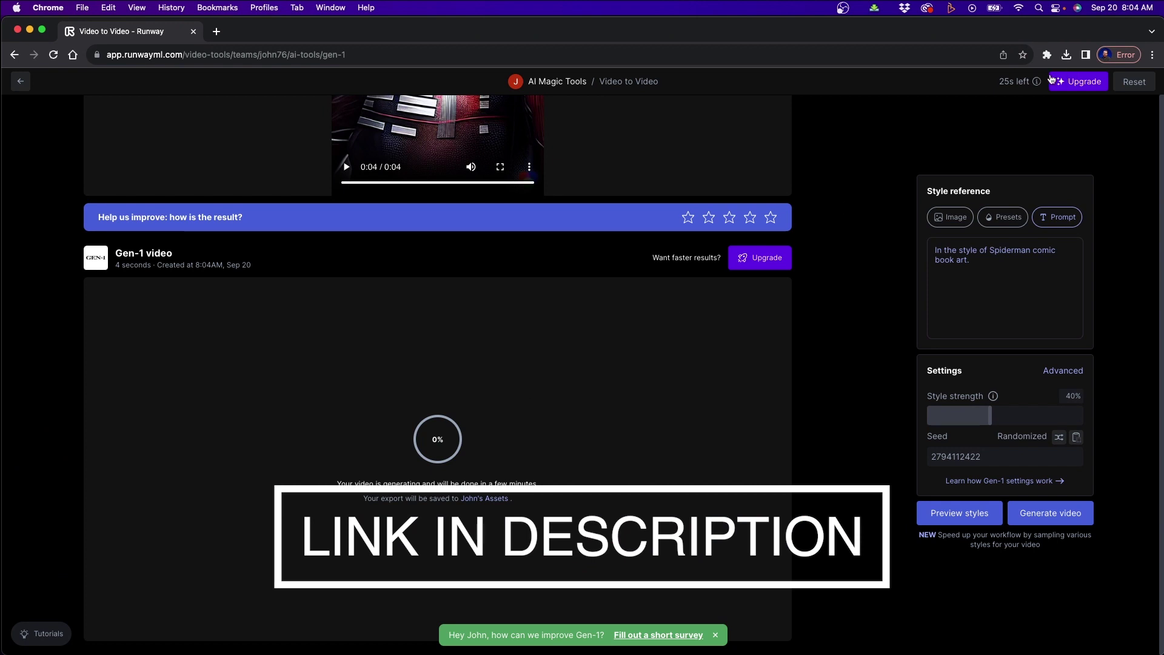
Step: Dismiss the Upgrade to Standard offer and go to the Generate Videos page
click(1079, 81)
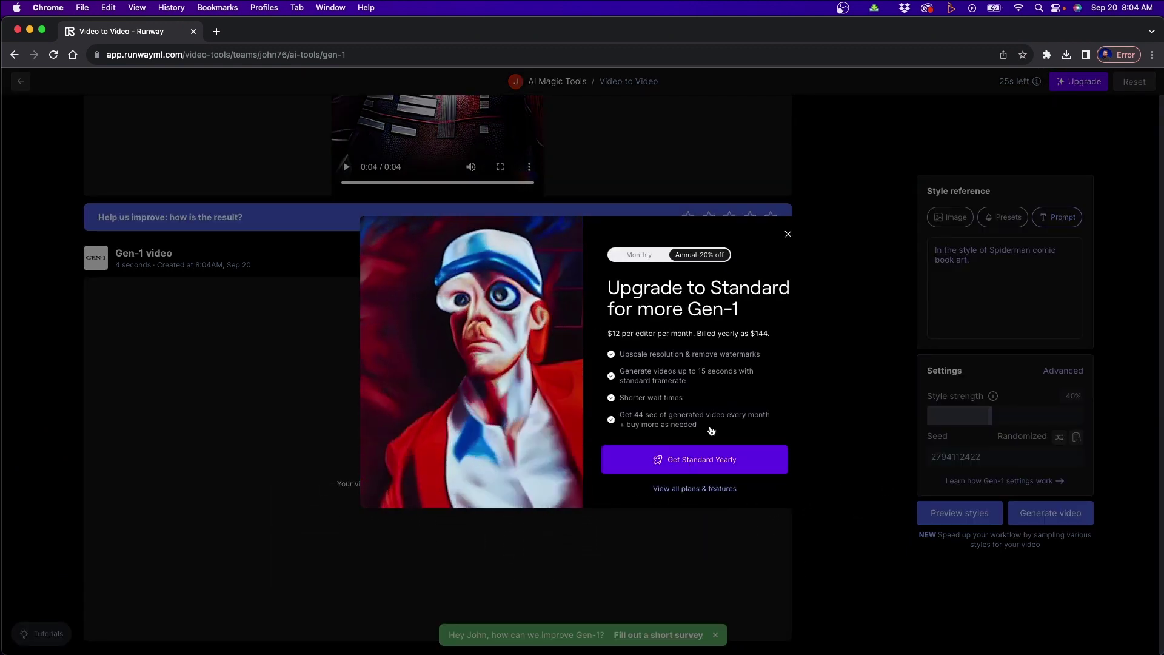
click(788, 235)
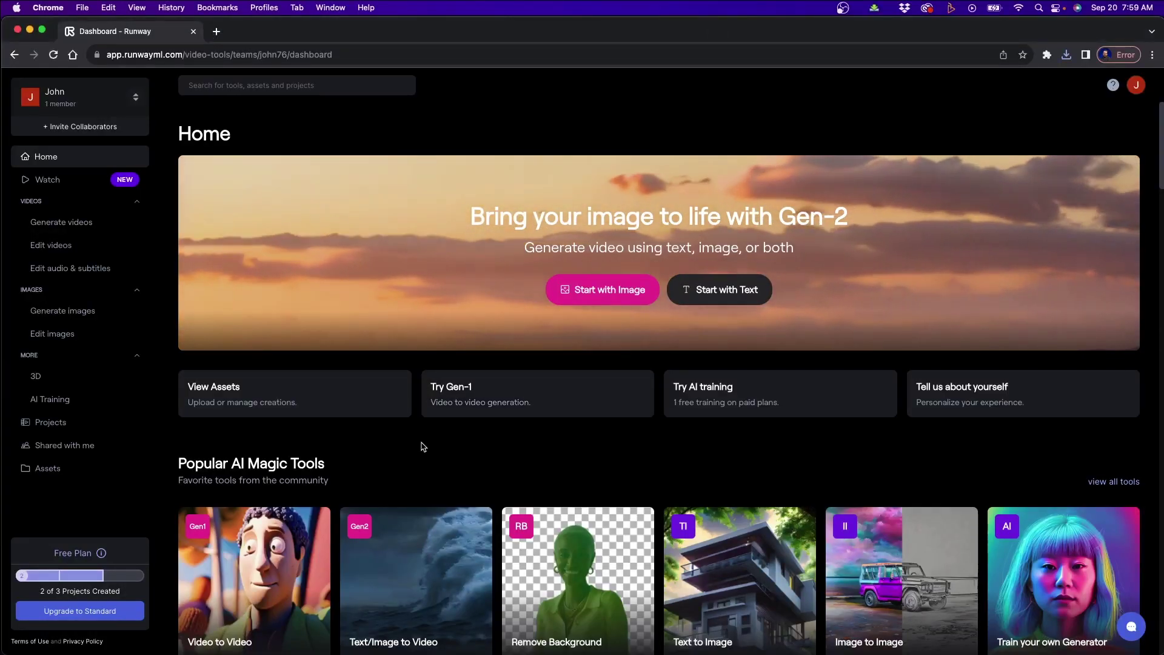
click(74, 224)
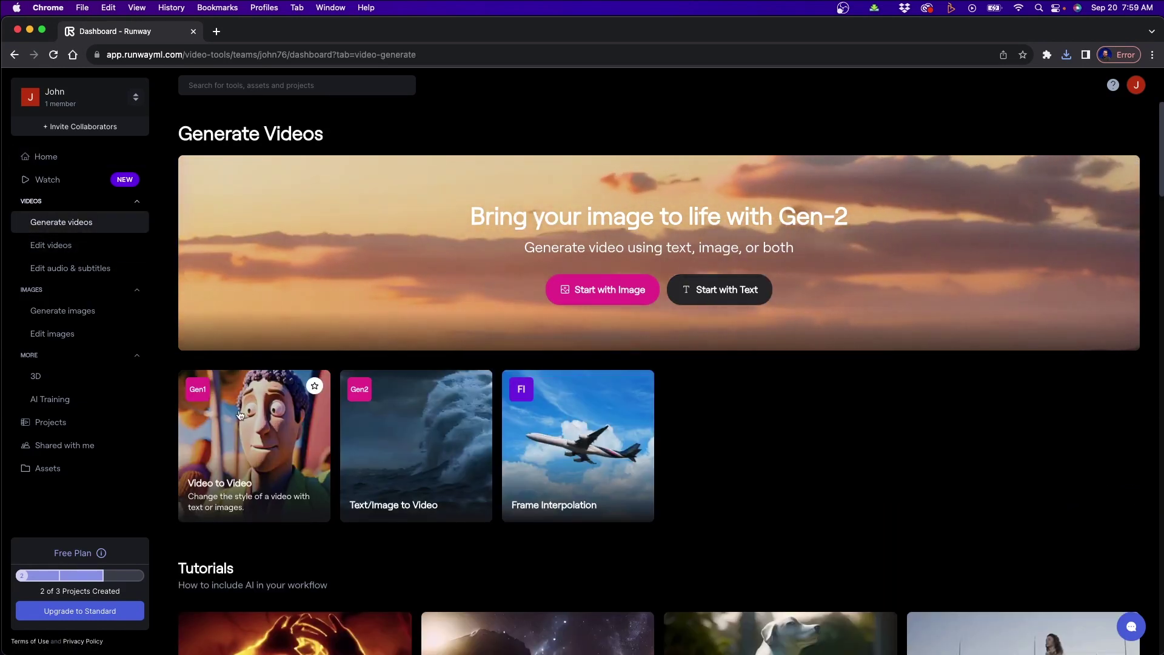
Step: Preview SOURCE CLIP.mp4 from the VIDEO folder and upload it into Video to Video
click(247, 499)
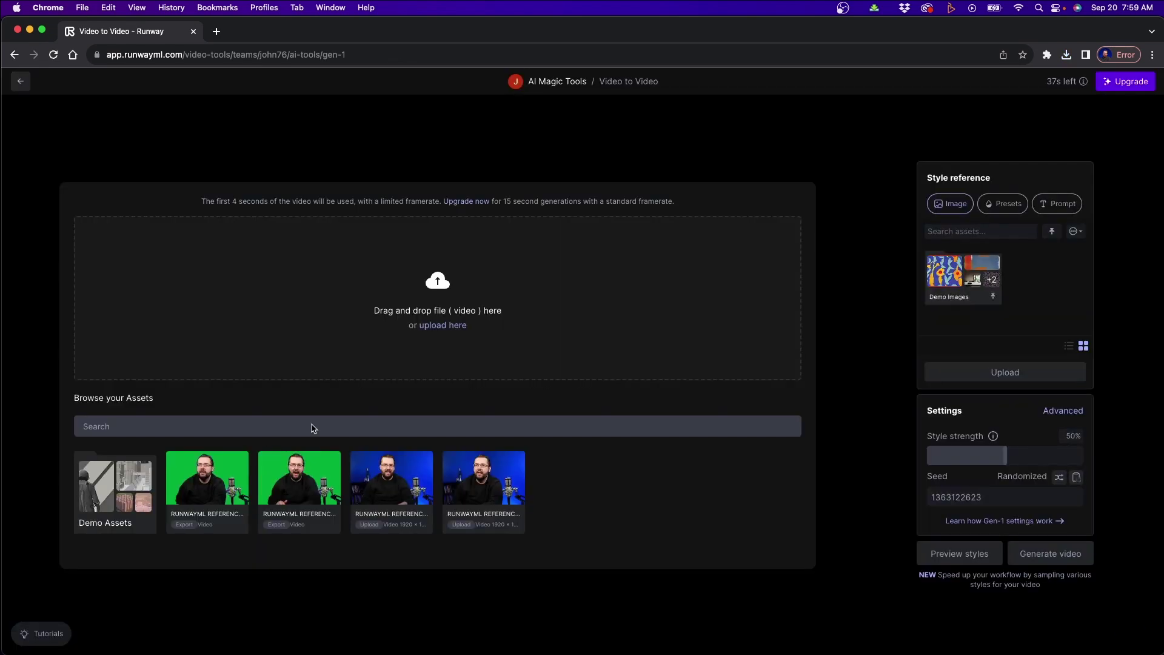
click(435, 326)
click(717, 261)
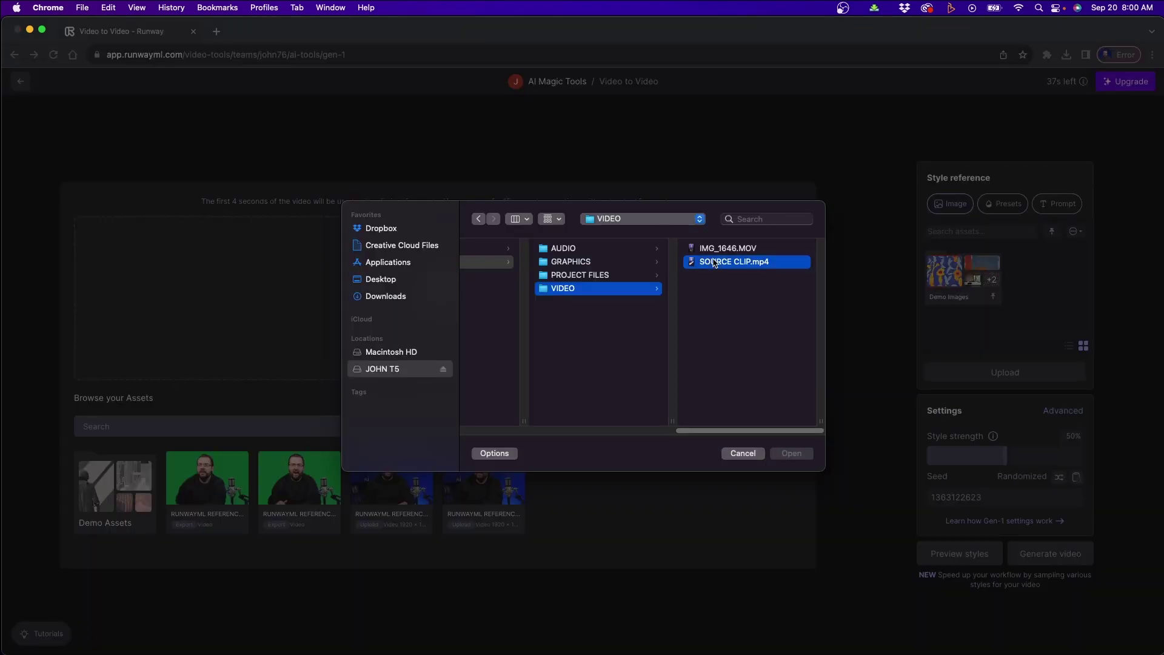
key(space)
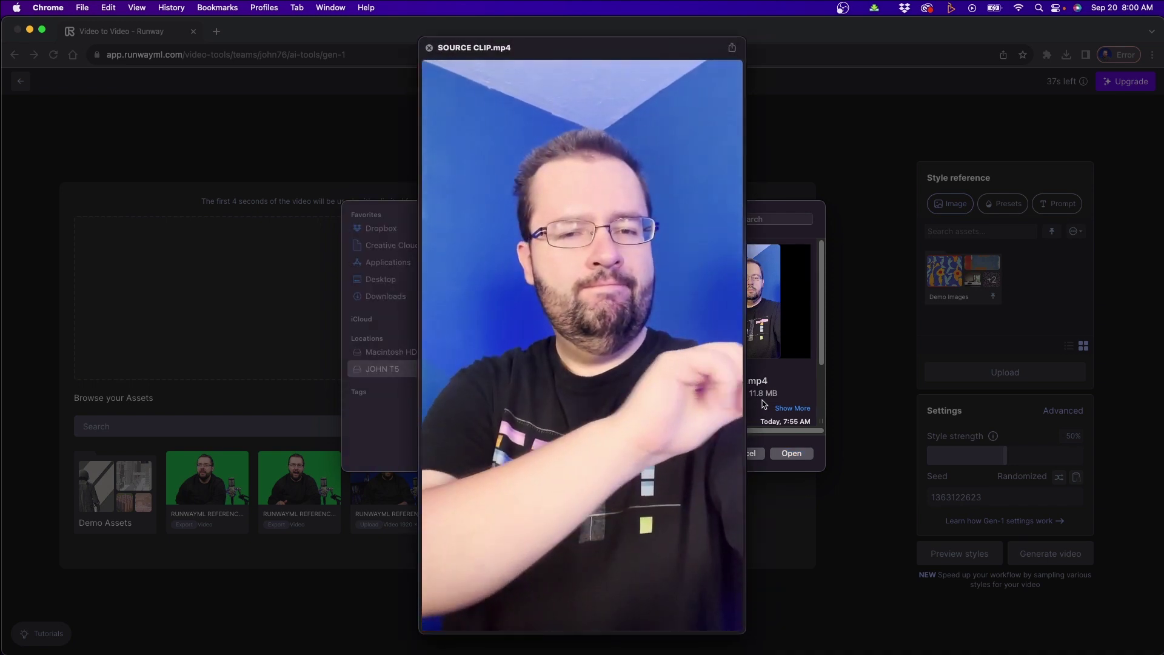
key(space)
click(793, 454)
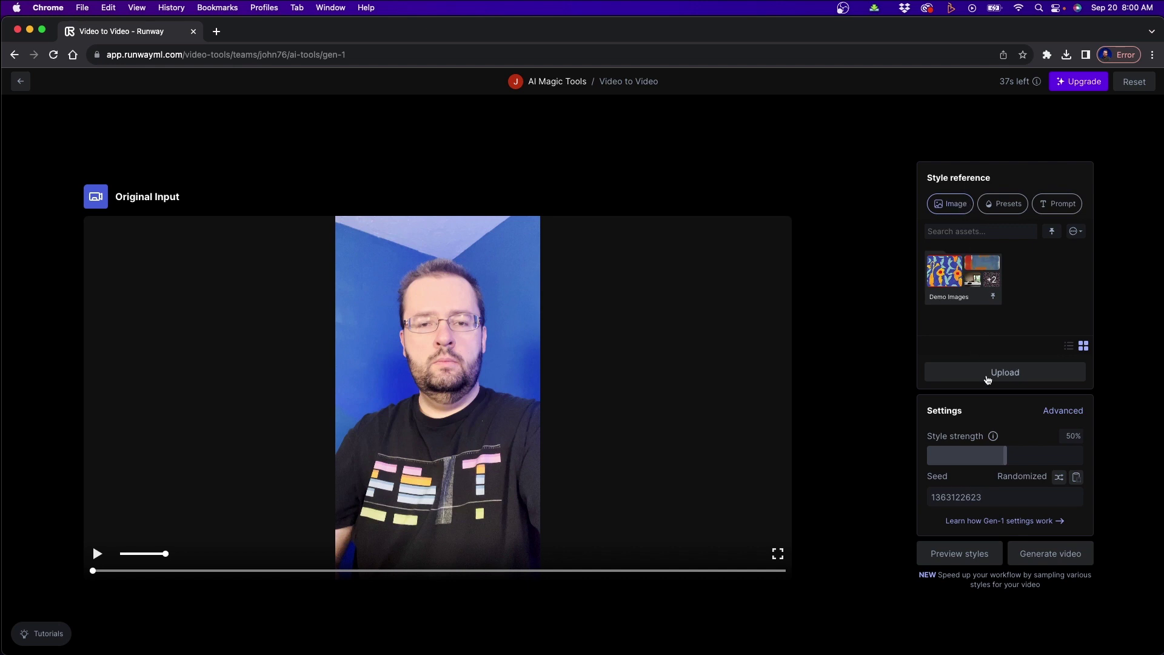
Step: Try the Storyboard preset and the prompt style option, then return to image style
click(1001, 208)
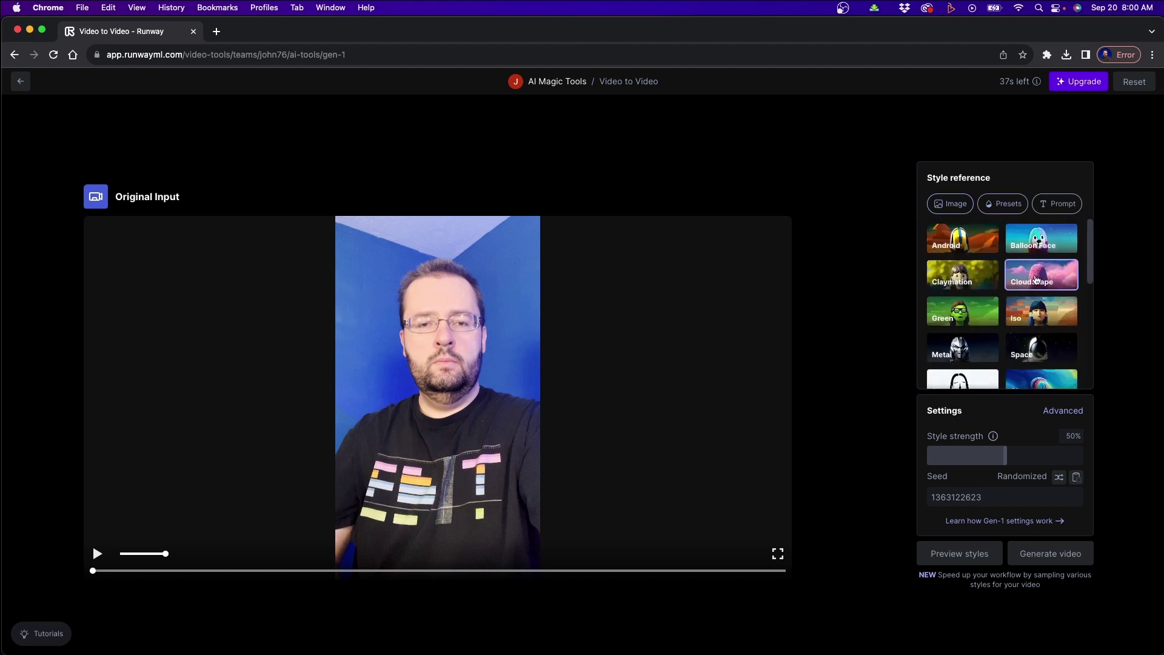
scroll(1036, 280, down, 3)
click(968, 277)
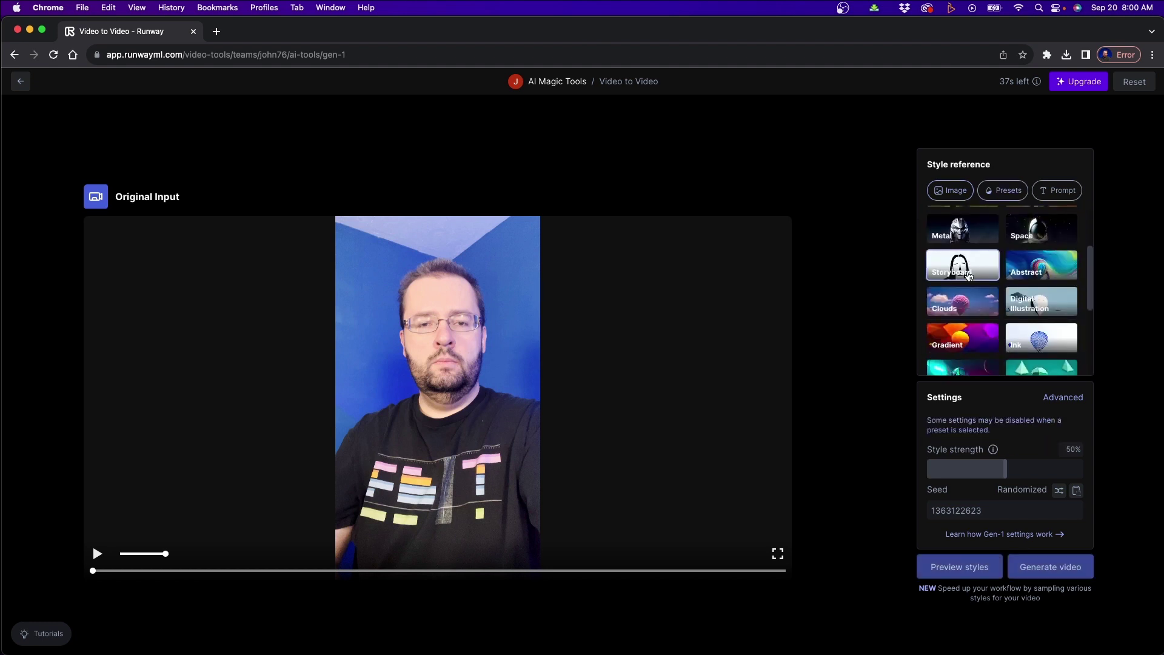
click(1058, 191)
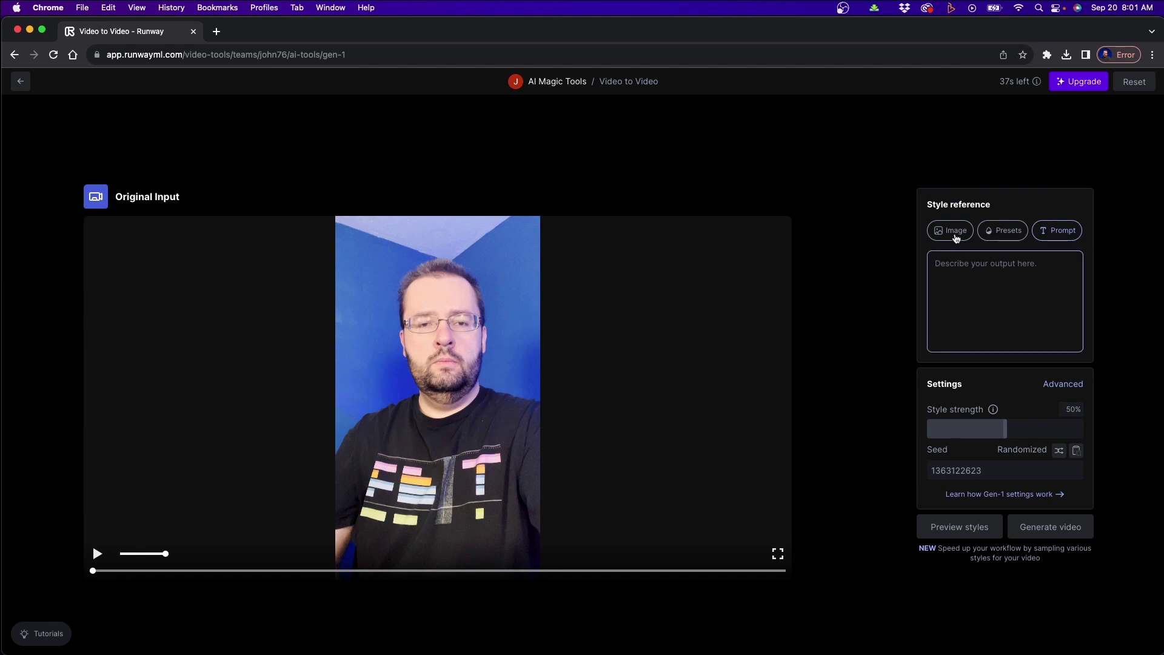
click(953, 235)
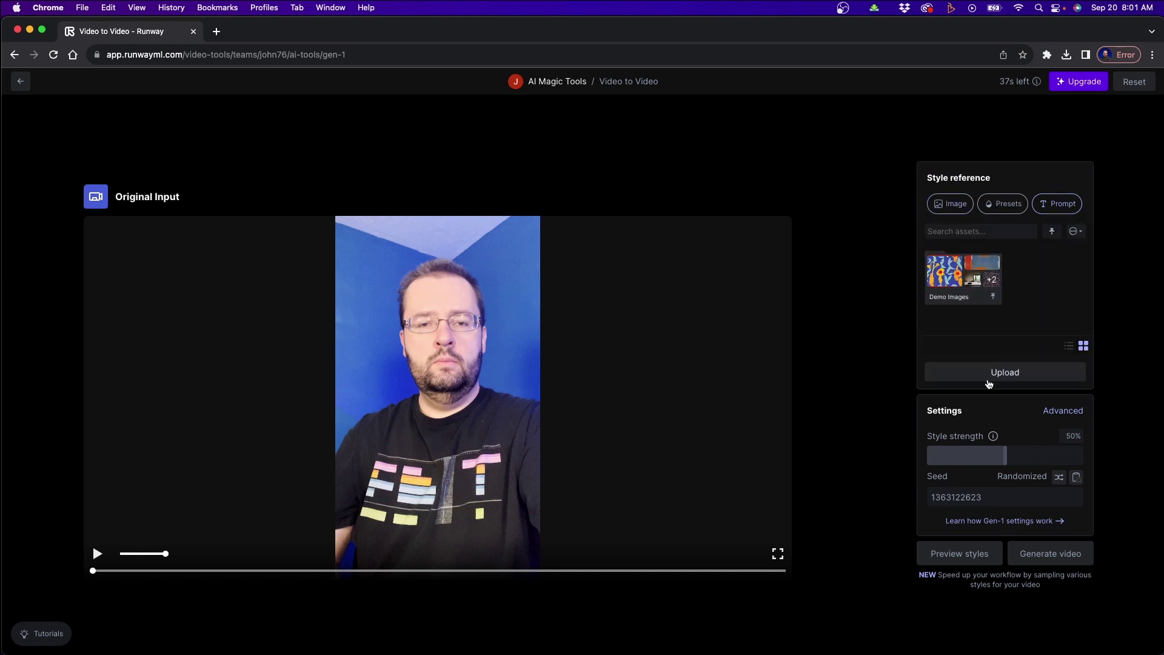
Step: Preview and upload the Spider-Man jpeg from Downloads, then select it as the style reference
click(988, 382)
click(382, 297)
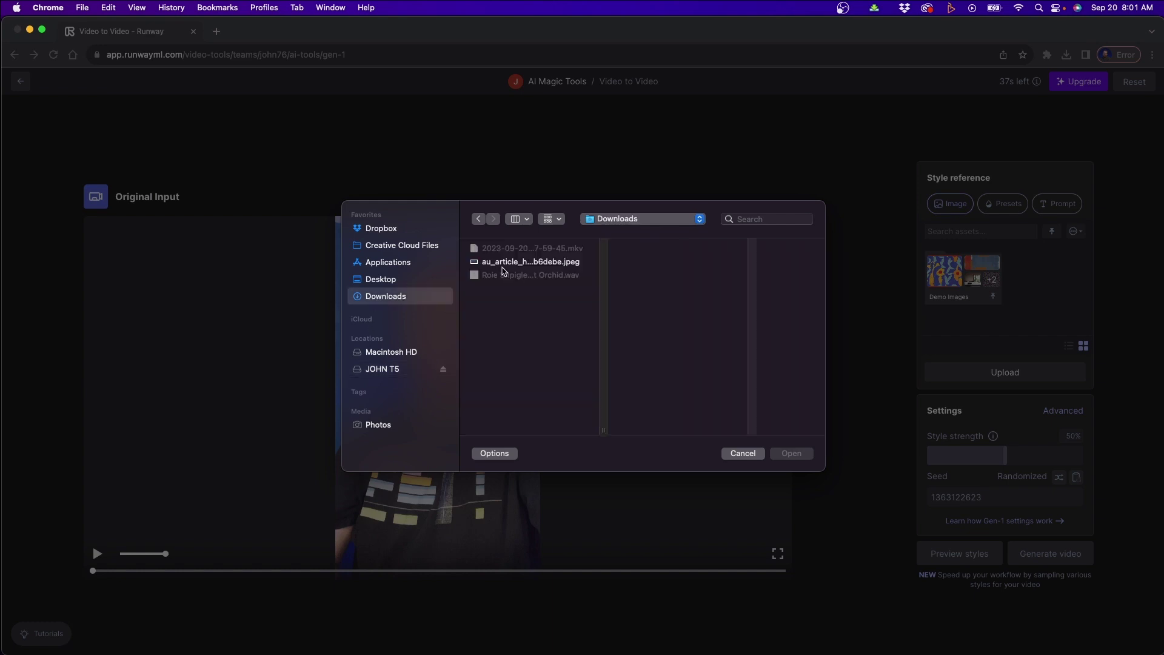
click(502, 263)
key(space)
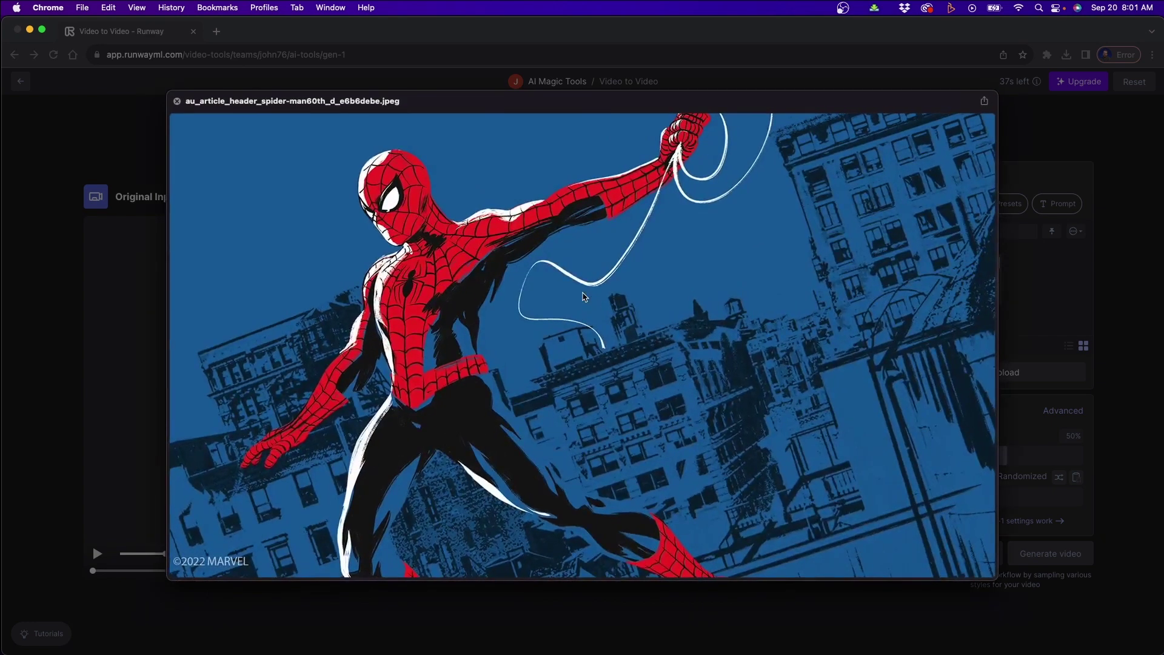
key(space)
click(787, 453)
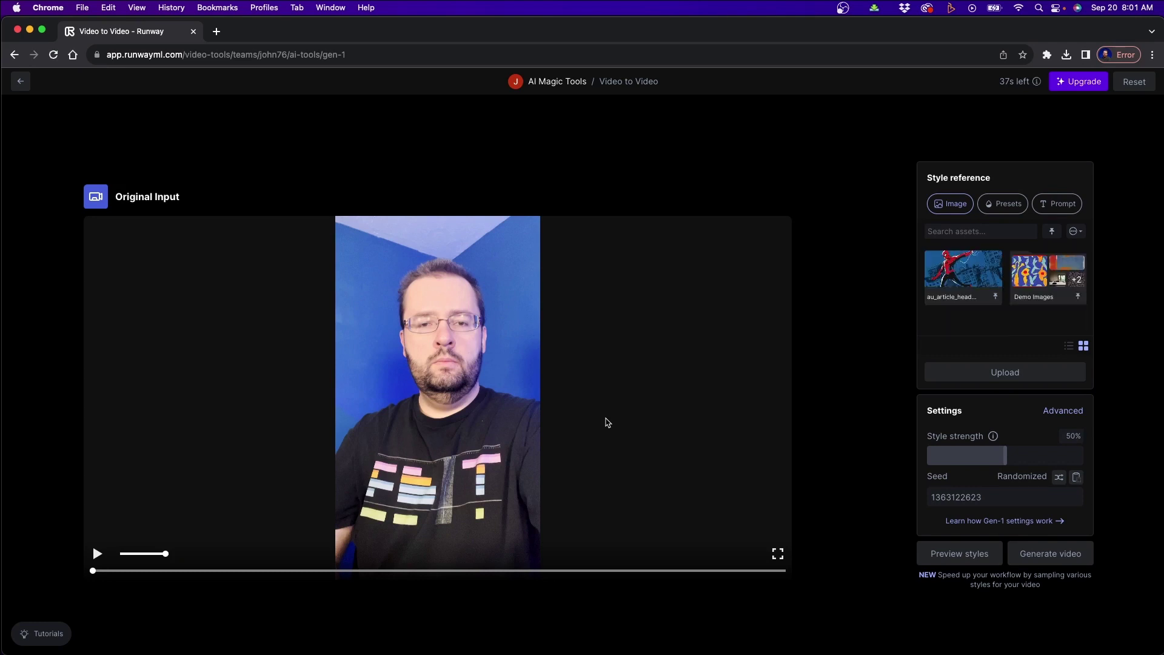
click(991, 290)
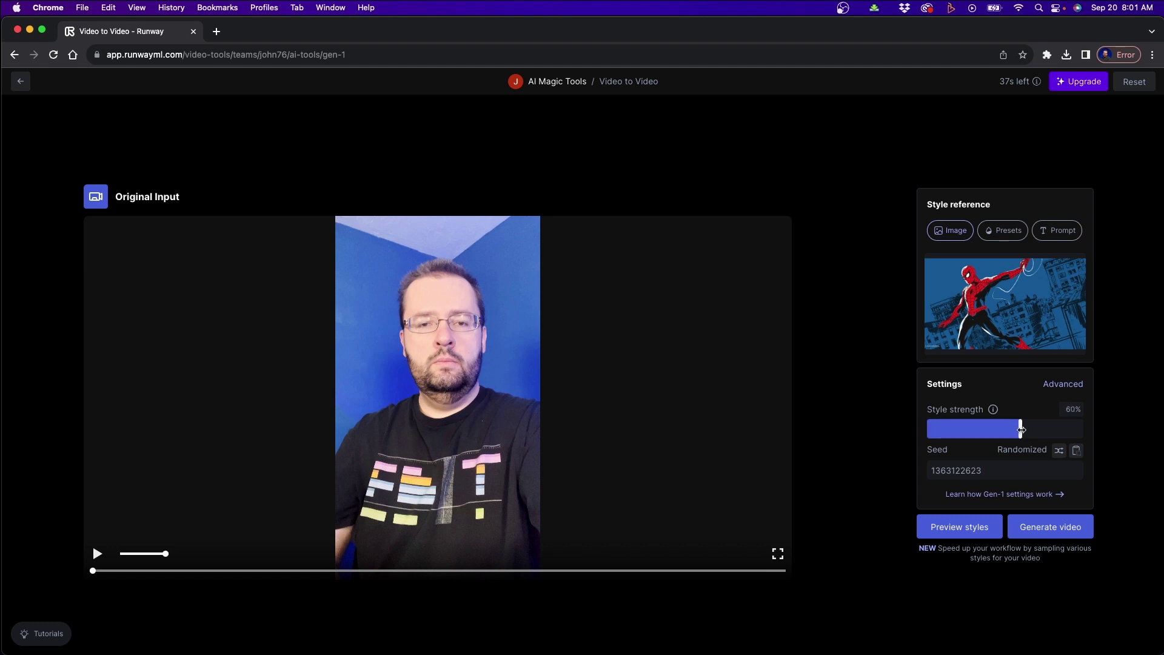
Step: Generate the 60%-strength Spider-Man-styled Gen-1 video and play it back
click(1036, 530)
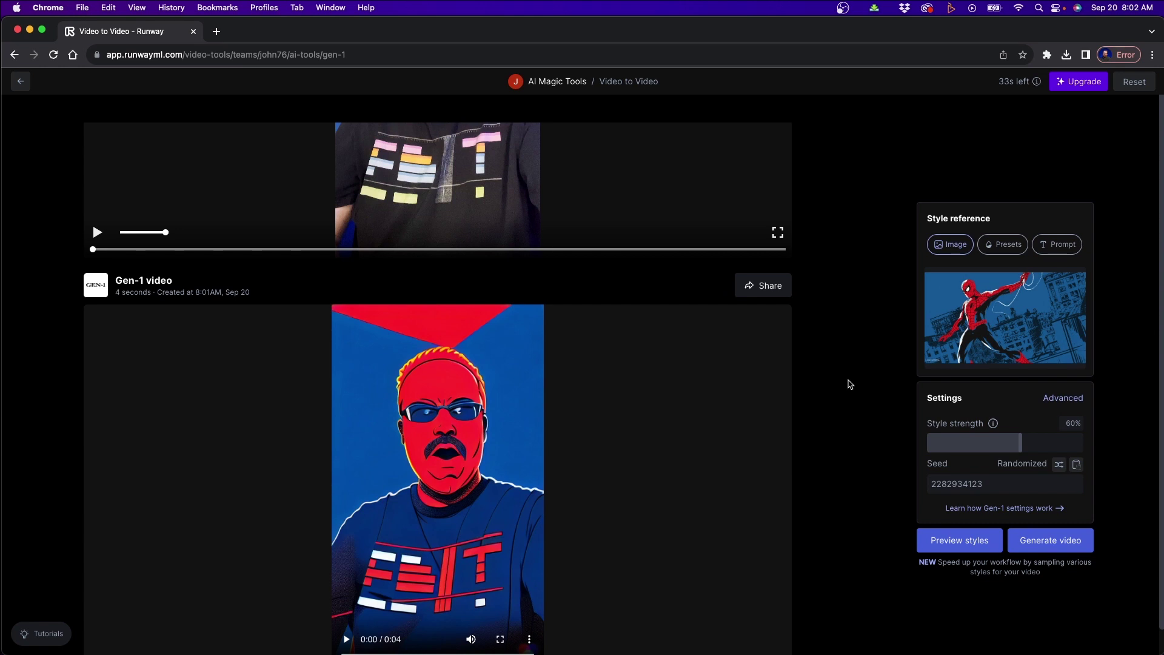
scroll(847, 384, down, 1)
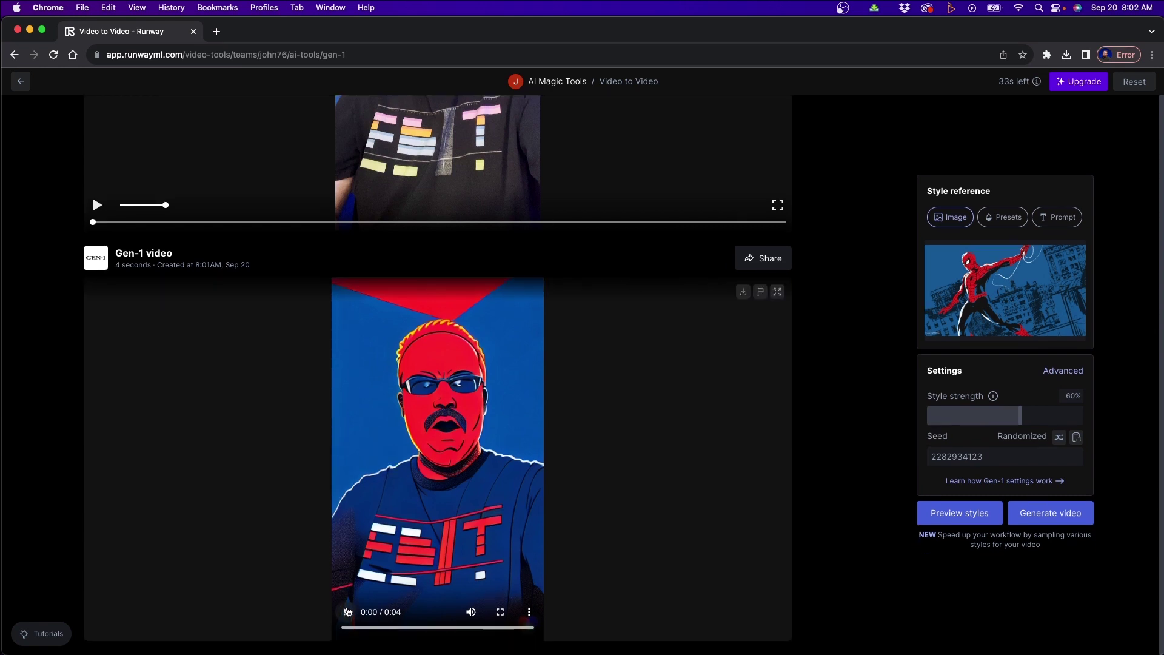
click(347, 611)
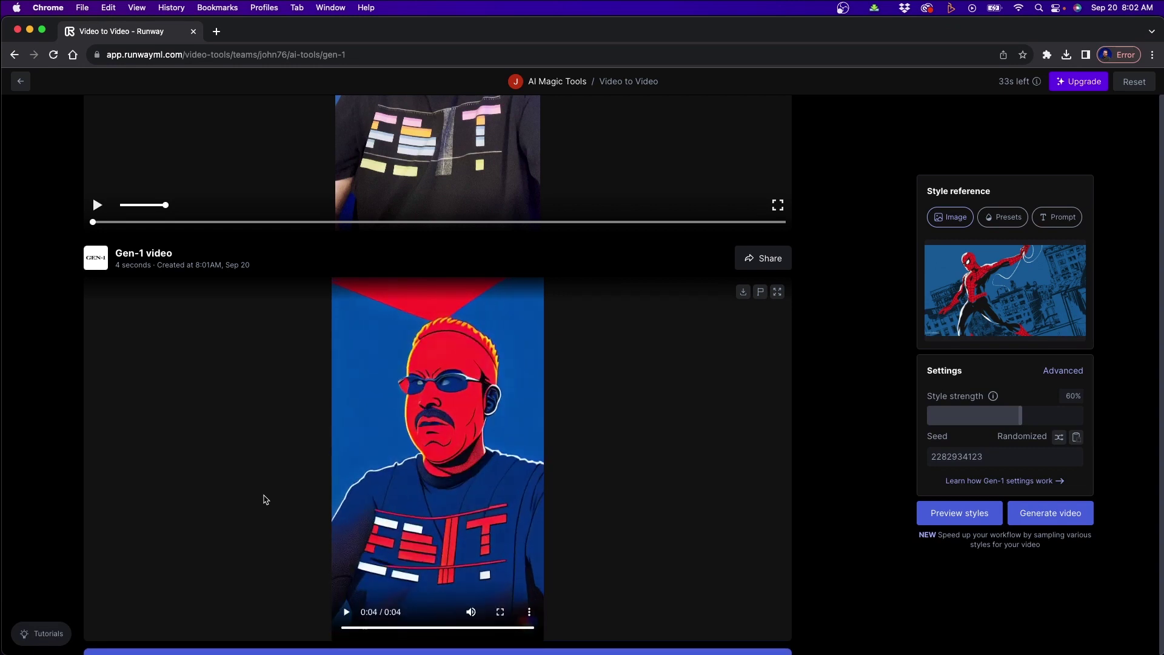
Step: Generate a 40%-strength video from the prompt 'In the style of Spiderman.'
click(1052, 219)
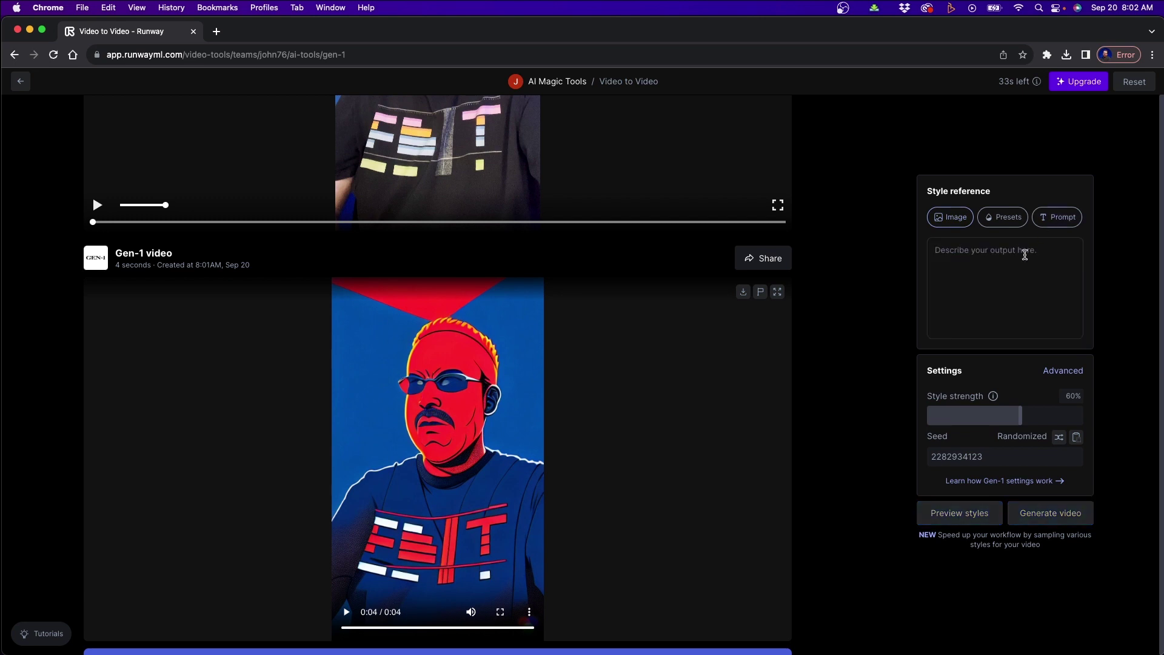
text(In the style of Spiderman.)
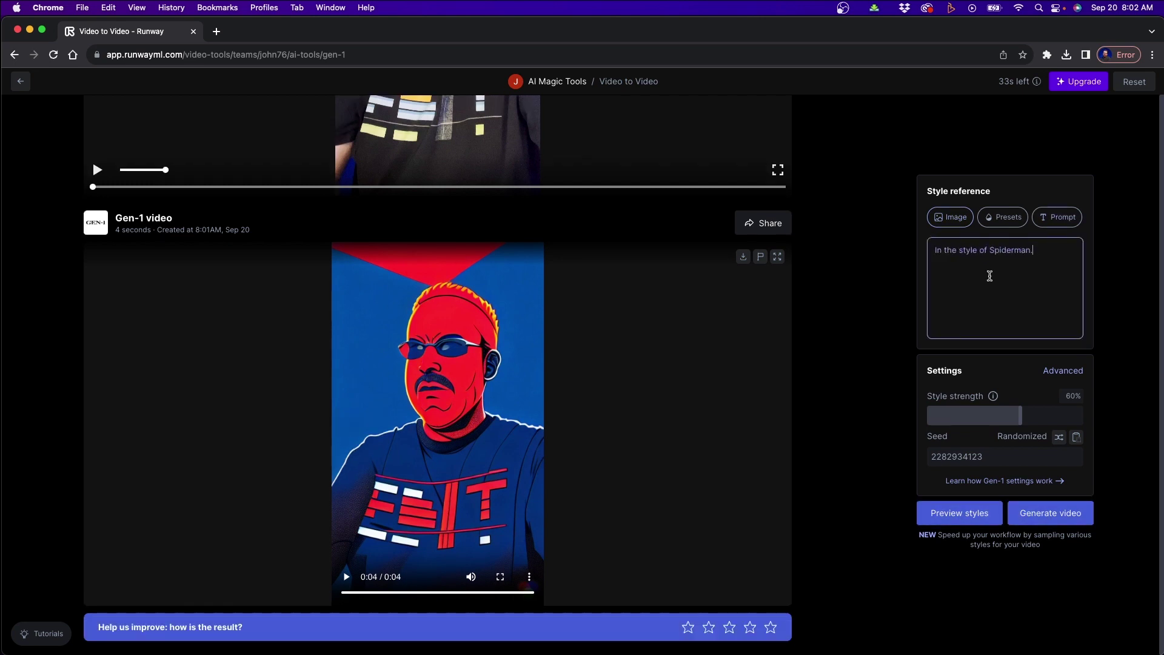
drag(1018, 414, 1015, 414)
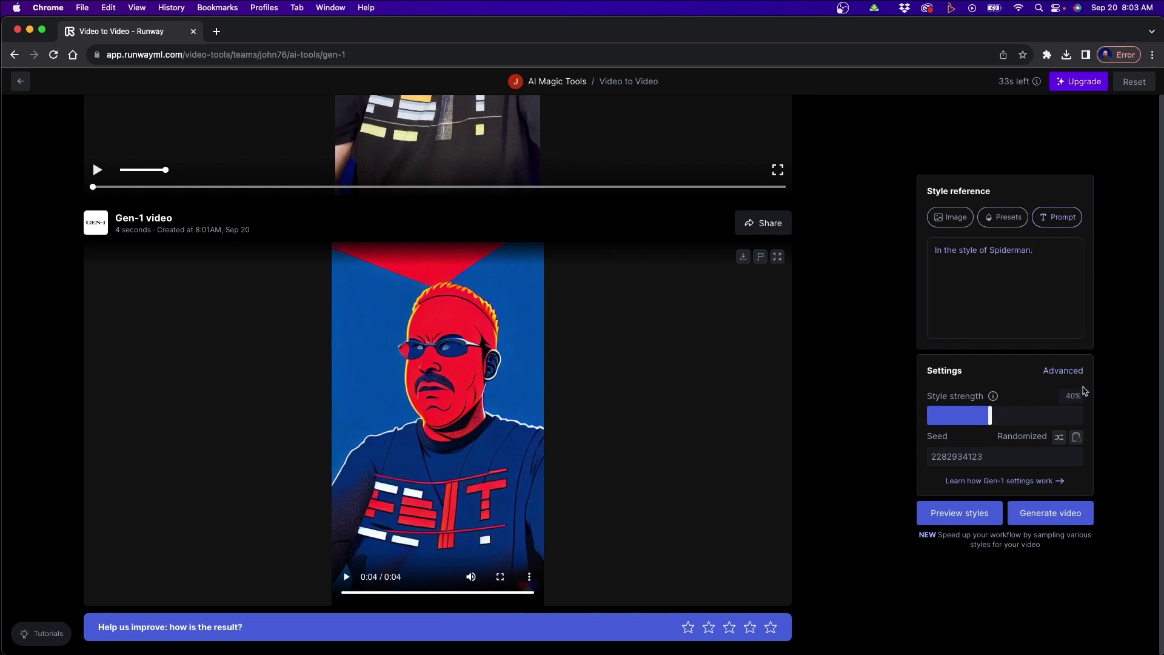
click(1039, 516)
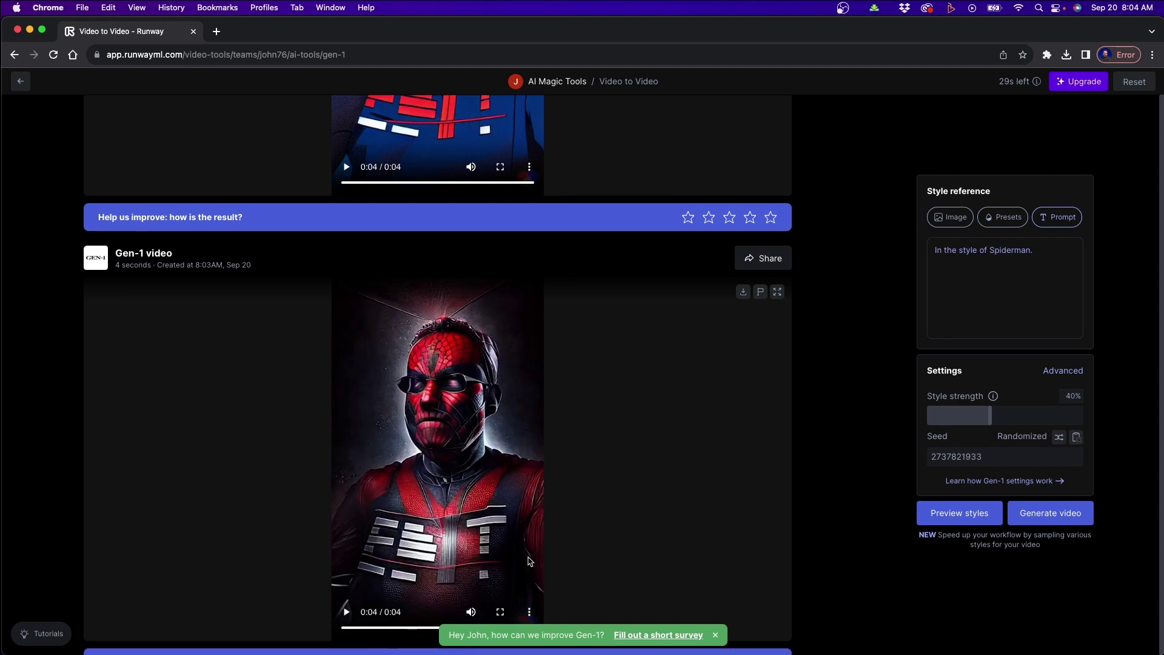
scroll(528, 561, down, 1)
click(1036, 249)
text(comic book art)
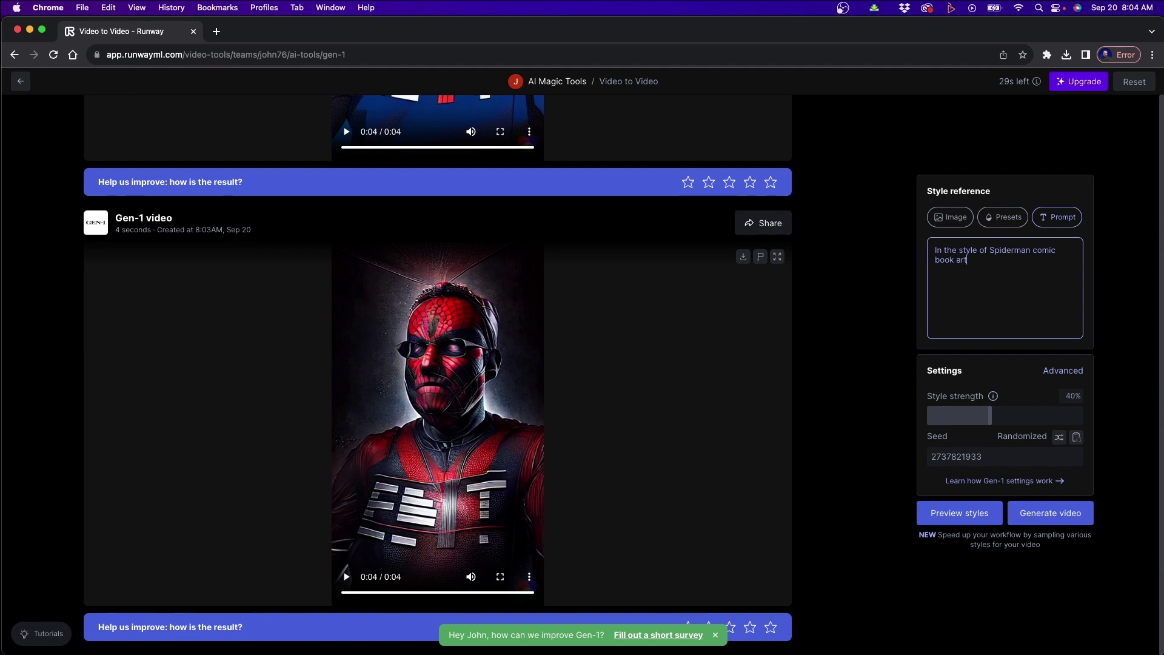
Step: Generate and play a video from 'In the style of Spiderman comic book art.'
click(1048, 518)
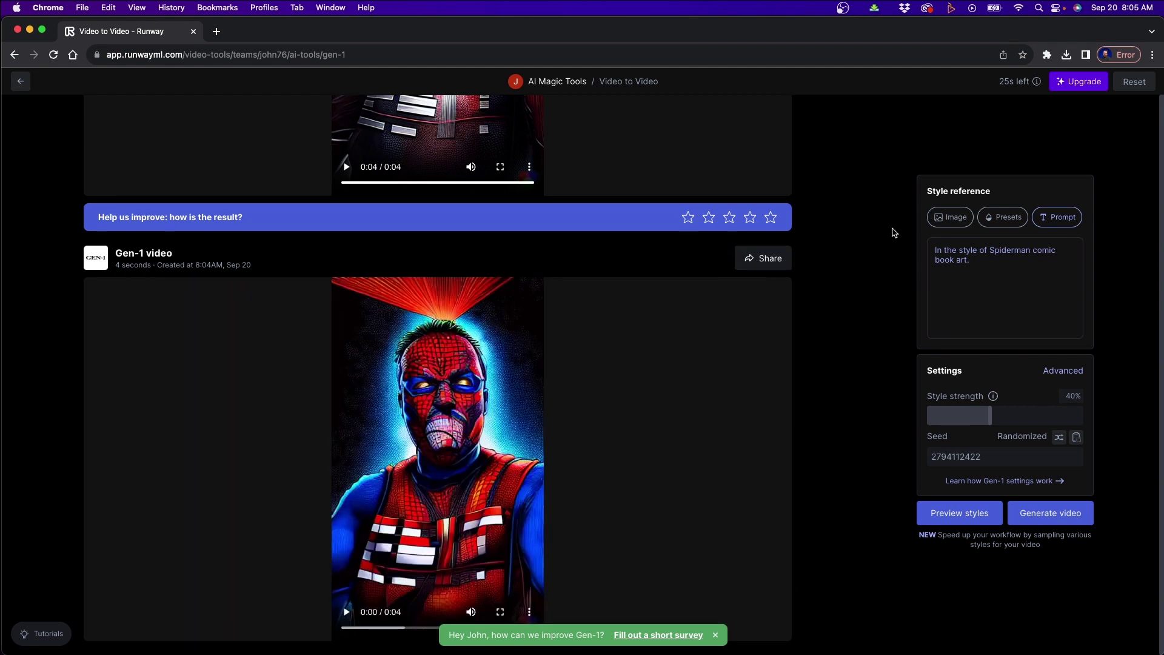
mouse_move(586, 386)
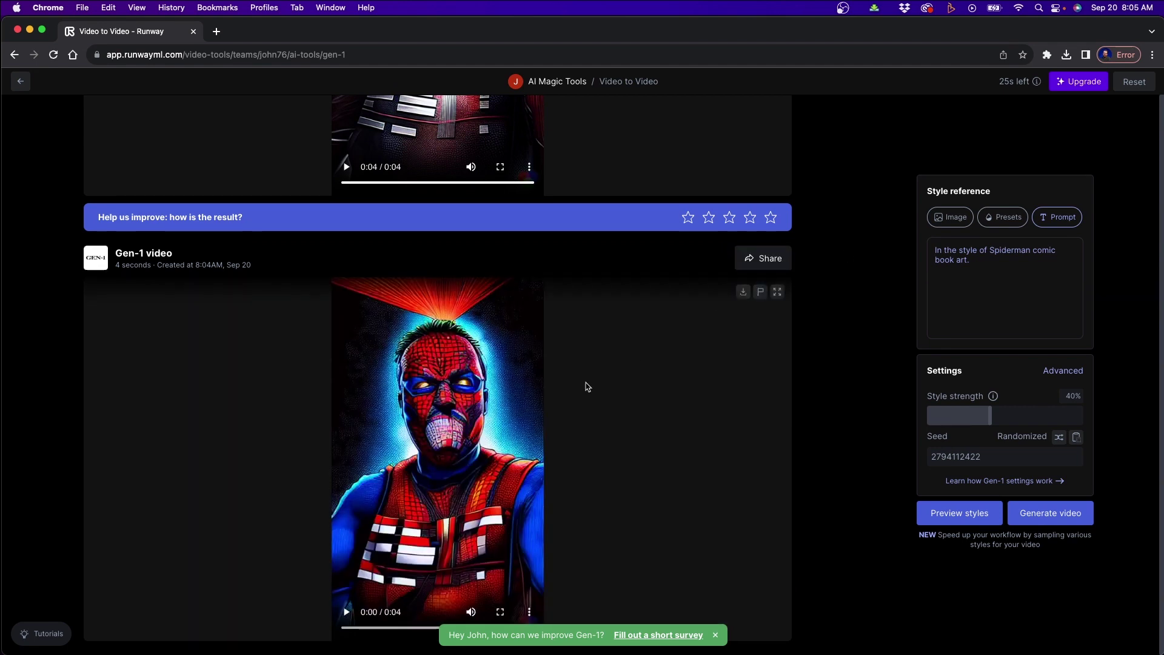
click(346, 613)
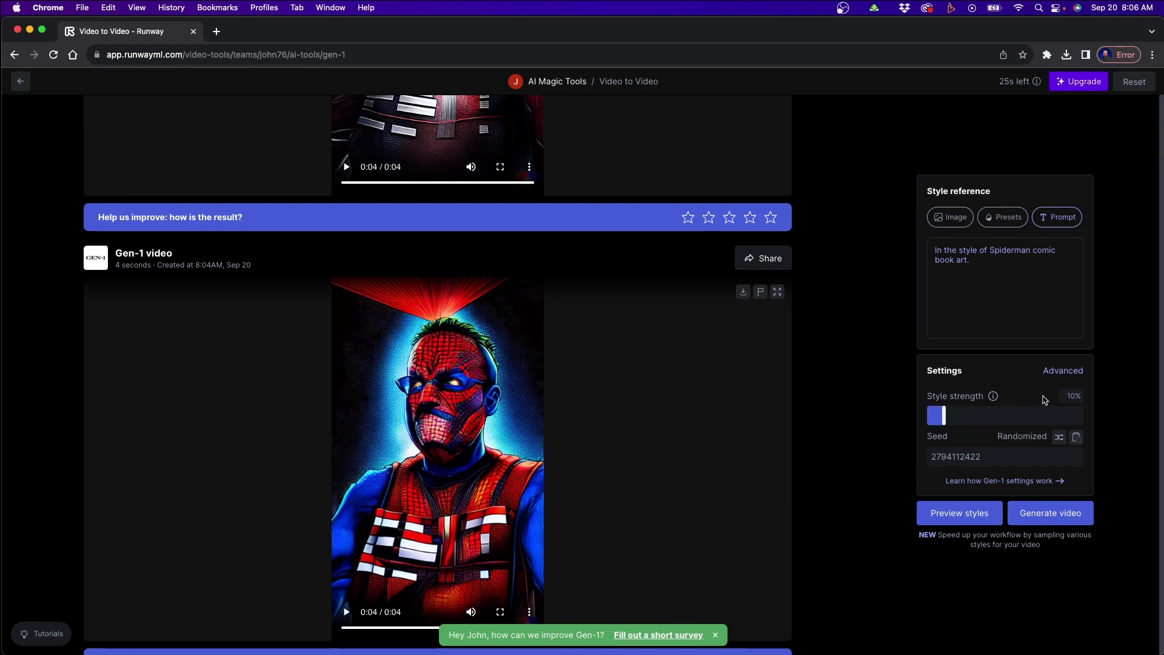
Step: Generate a 10%-strength clip, raise style strength to about 90%, and play the new video
click(1036, 517)
text(More cartoon style no sha)
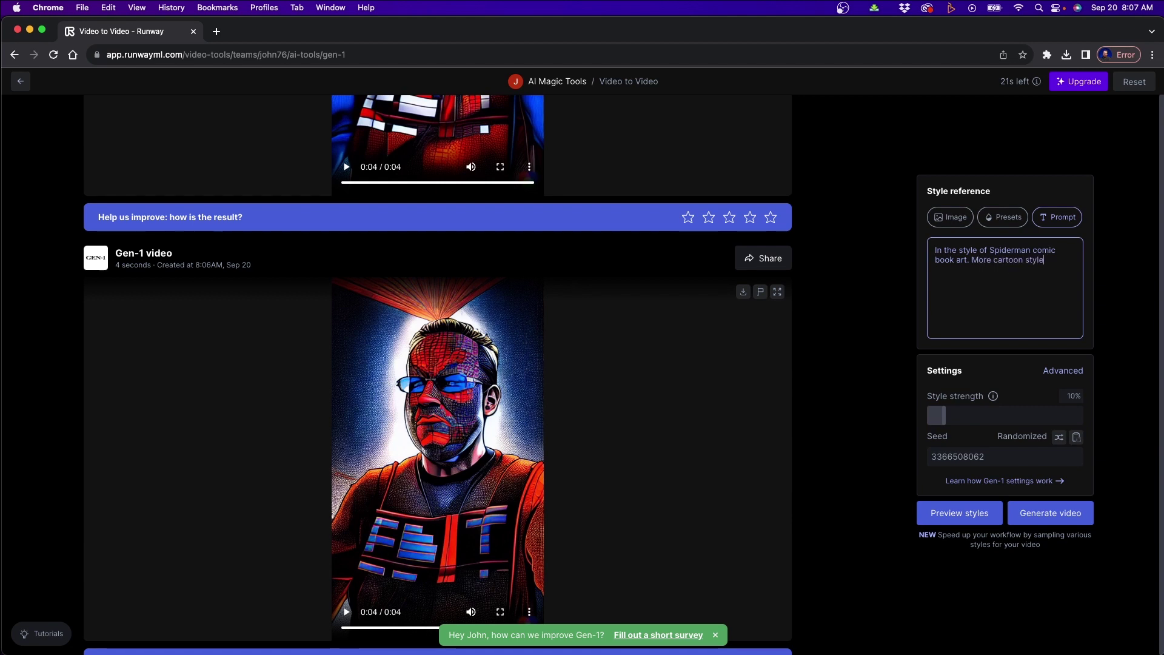
text(dows.)
drag(937, 415, 1065, 416)
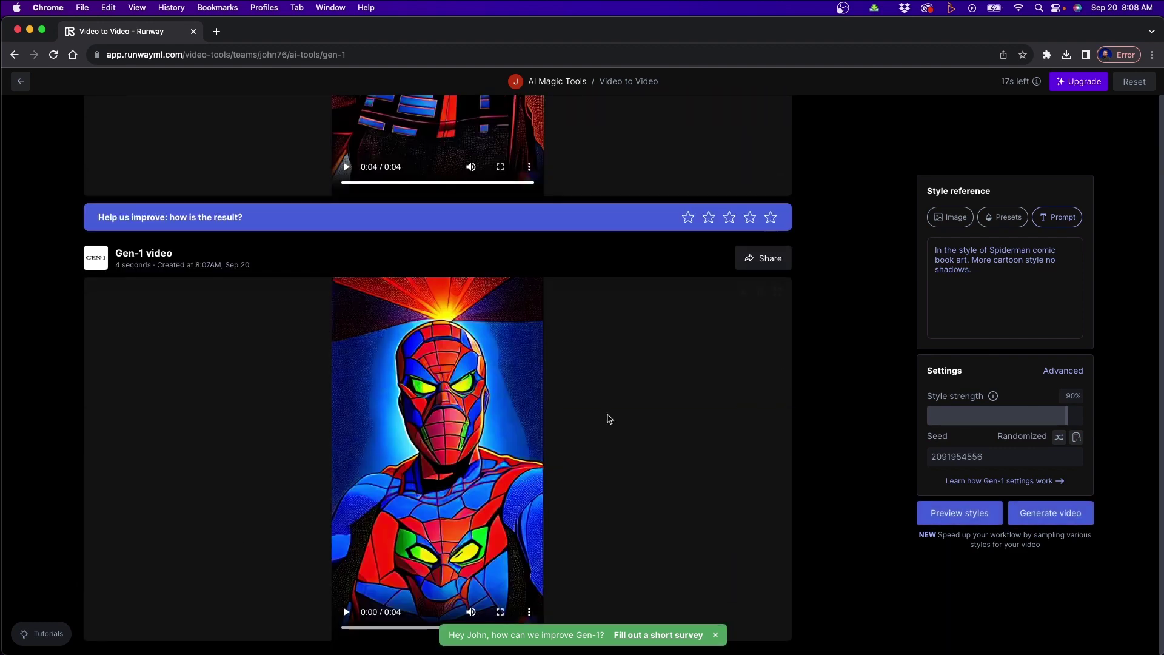
mouse_move(437, 450)
click(346, 614)
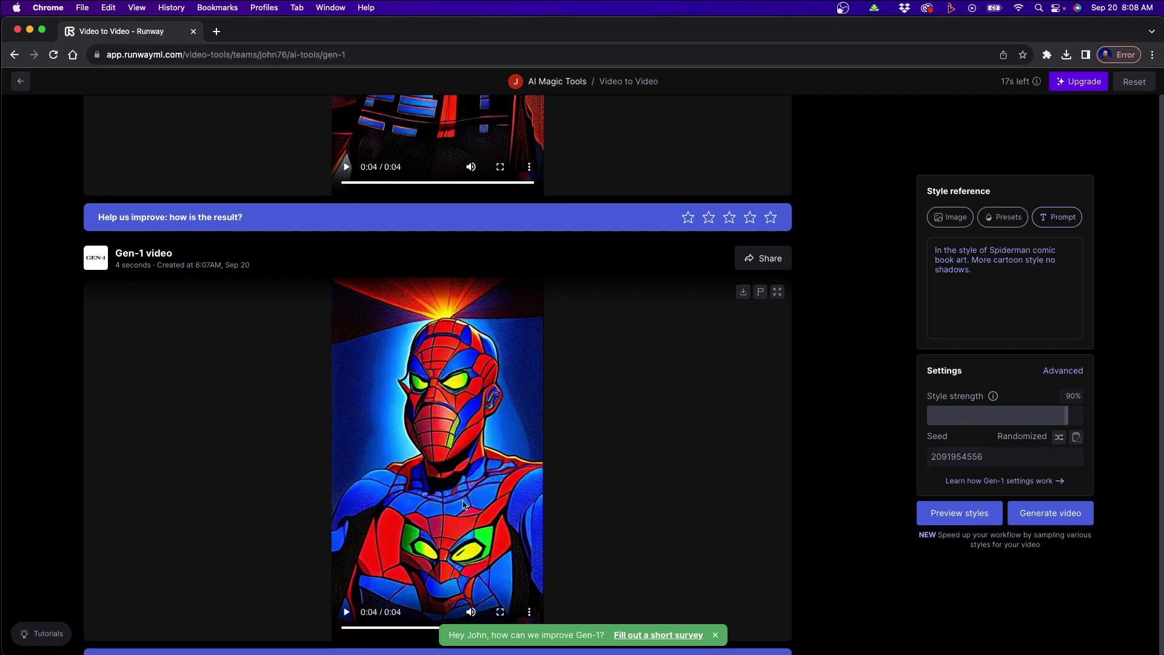
Step: Add red/blue/black colours and a chest spider symbol to the prompt, then generate at 70%
click(991, 270)
scroll(437, 364, down, 1)
text(Red,)
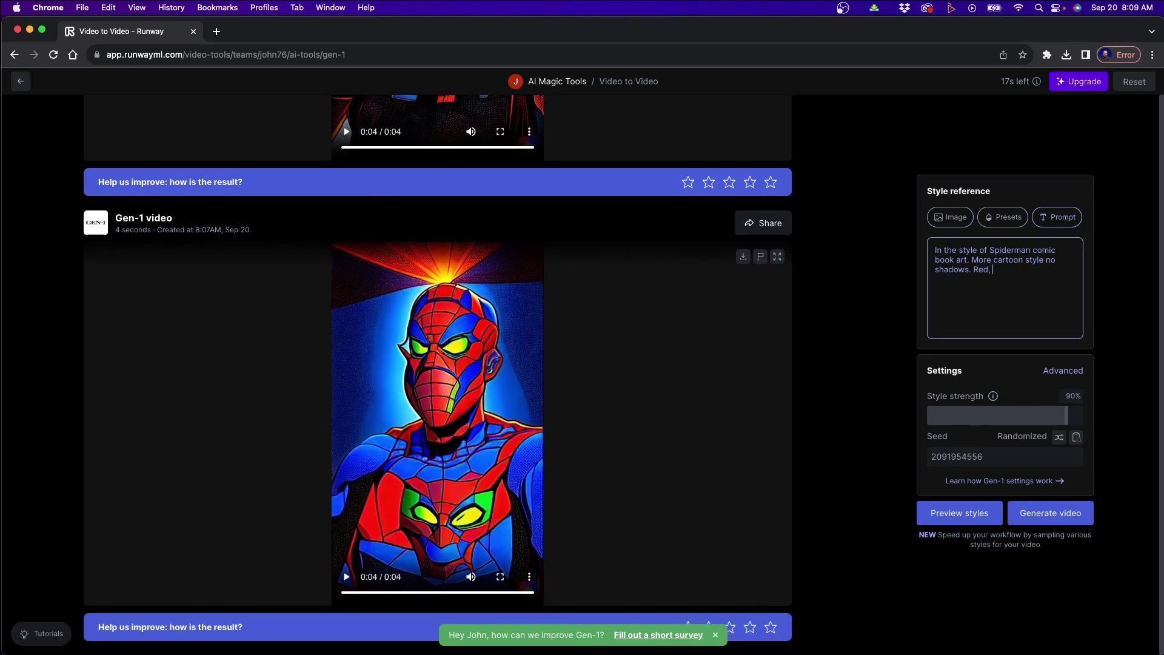
text( colors)
drag(1066, 415, 1036, 415)
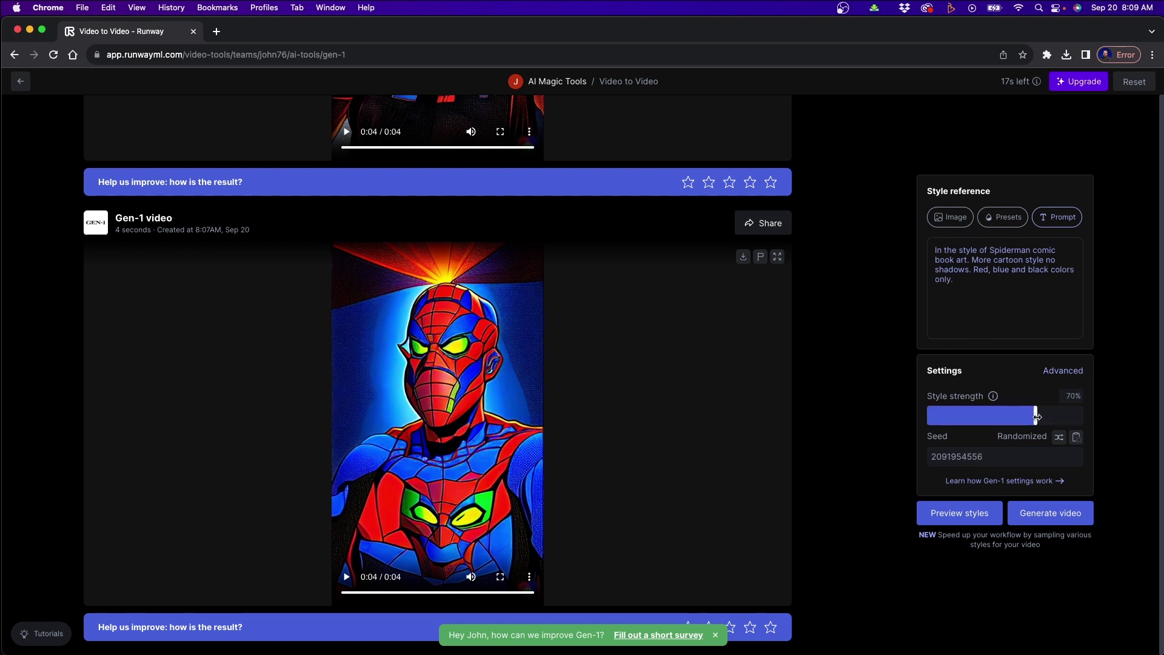
click(971, 285)
text(Add Spider symbol to chest.)
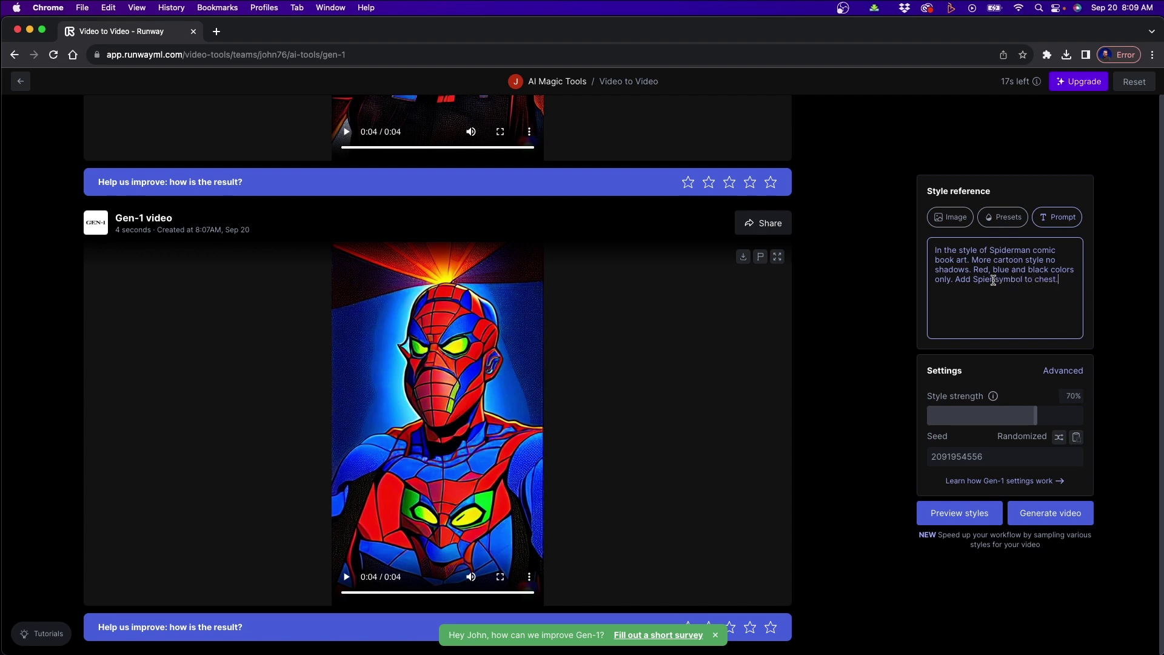
click(1041, 524)
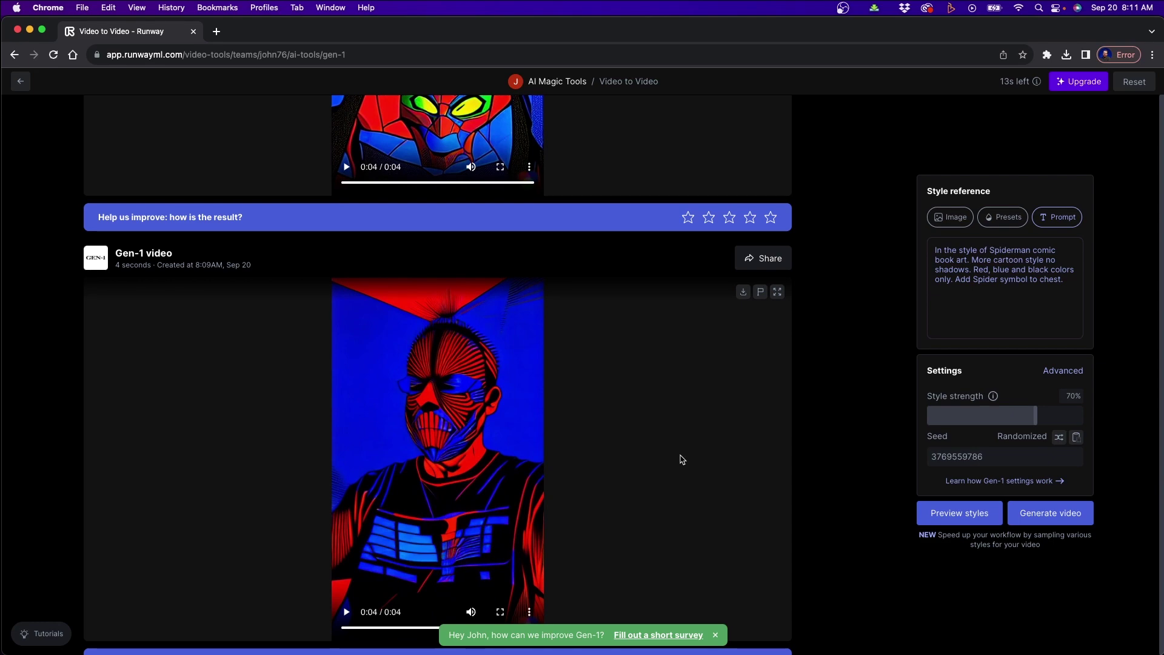
scroll(681, 459, down, 2)
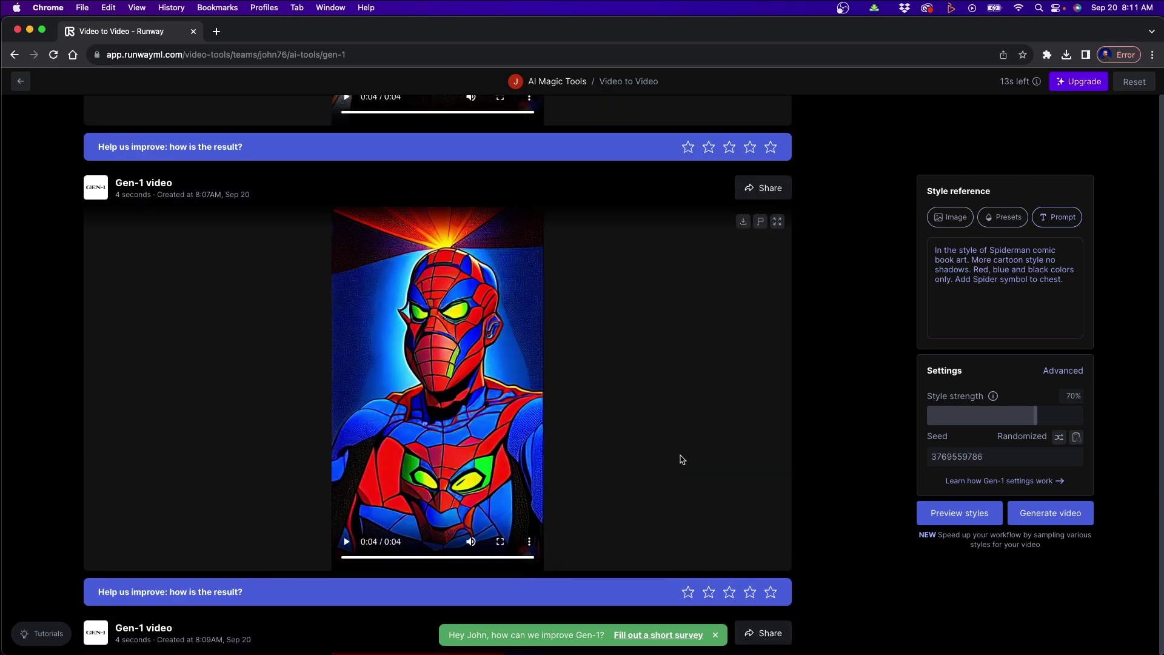
Step: Set style strength to 36%, then lower Advanced style weight to 7.5 and structural consistency to 1
drag(1035, 416, 973, 414)
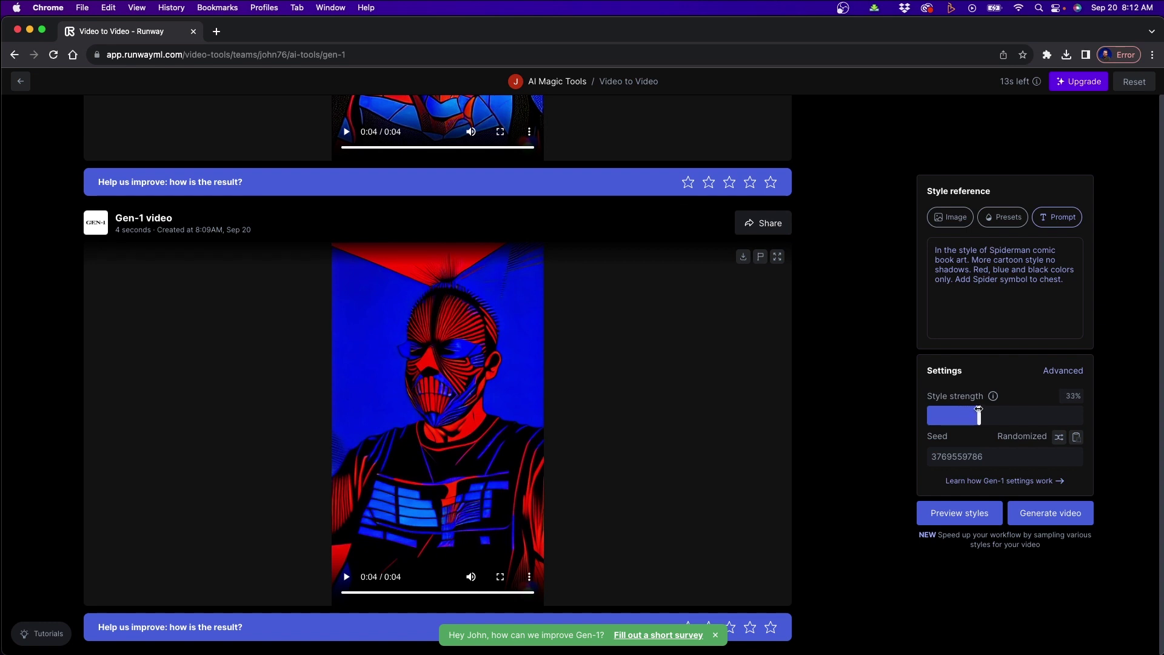
drag(976, 410, 983, 409)
click(1062, 371)
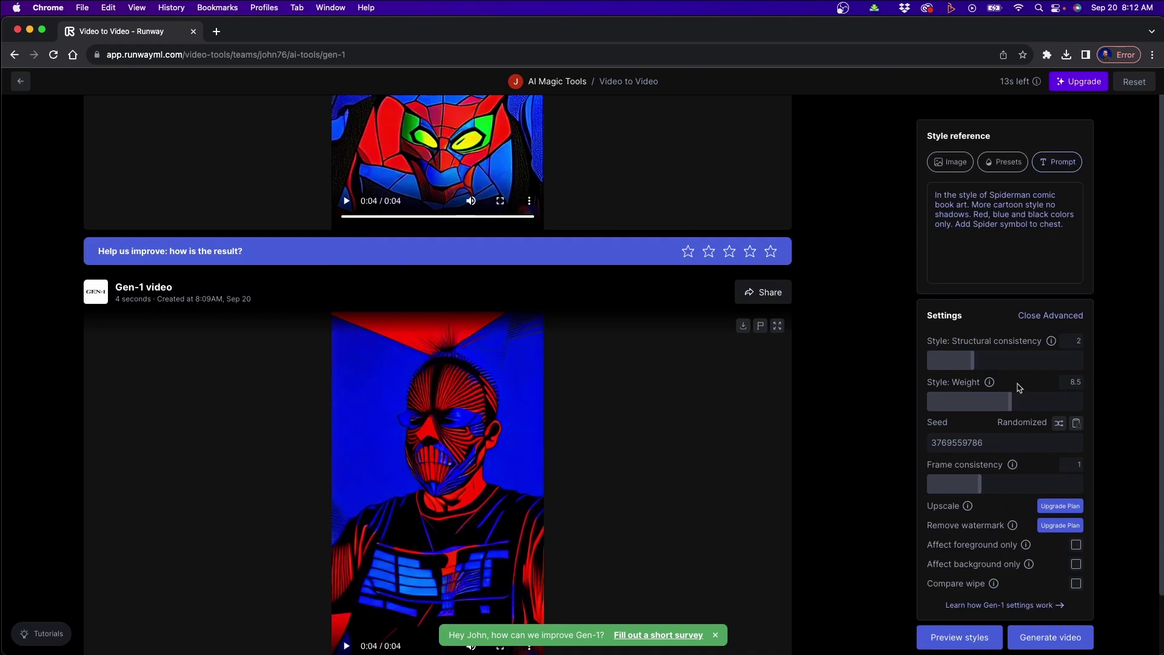
mouse_move(990, 382)
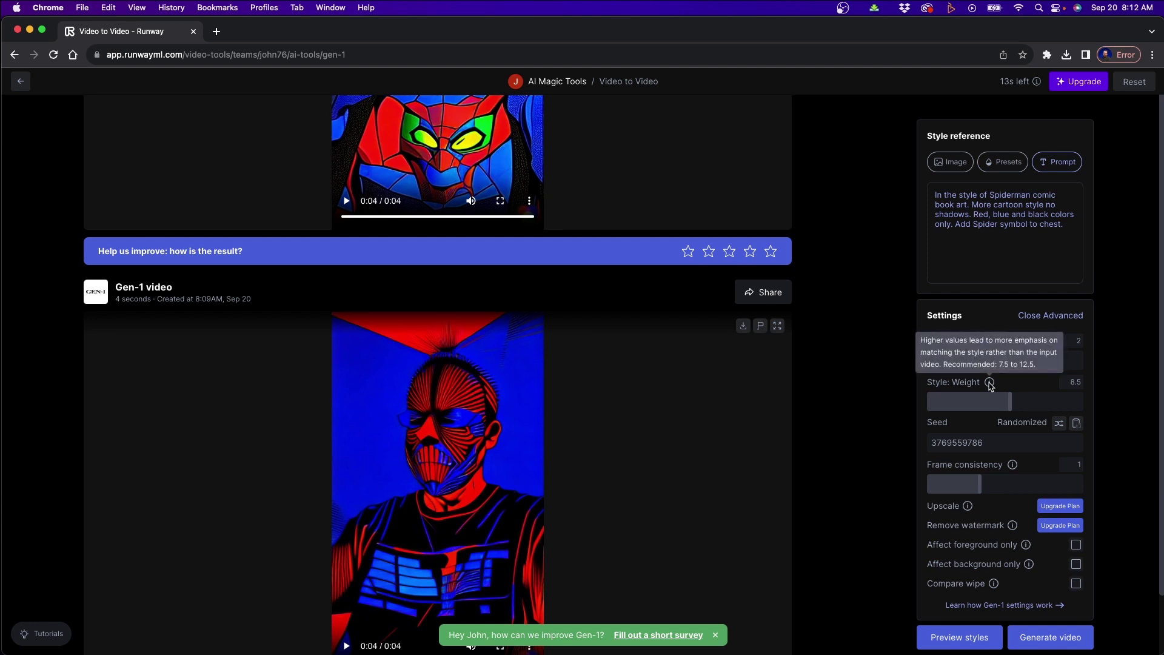
drag(1009, 401, 1002, 398)
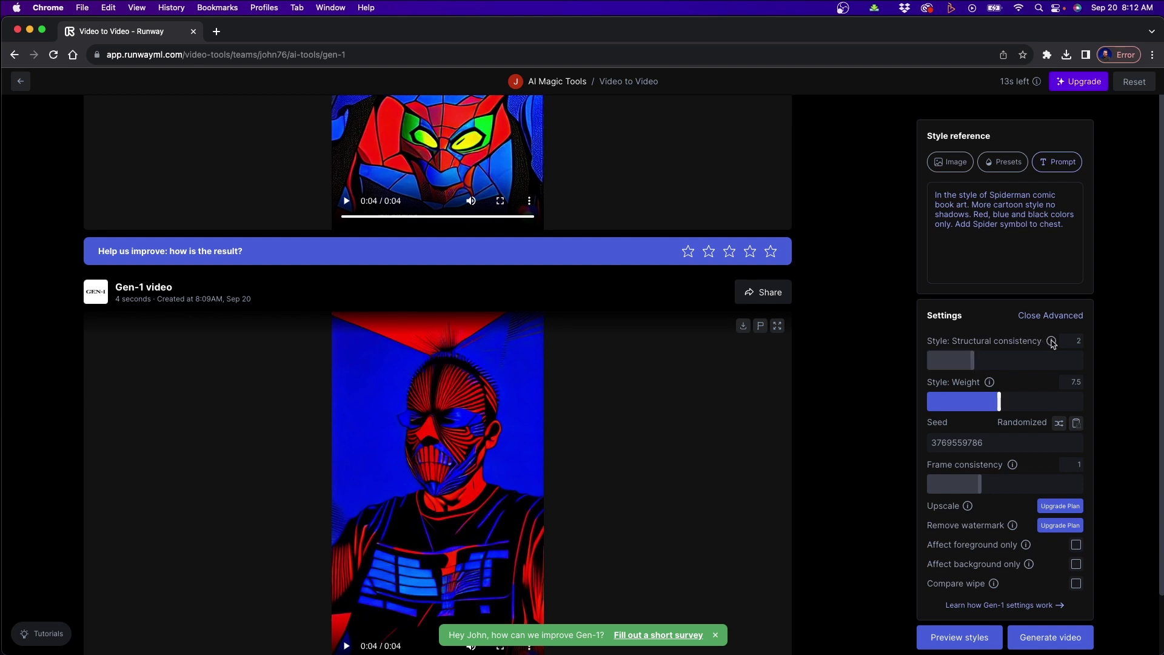
mouse_move(1052, 342)
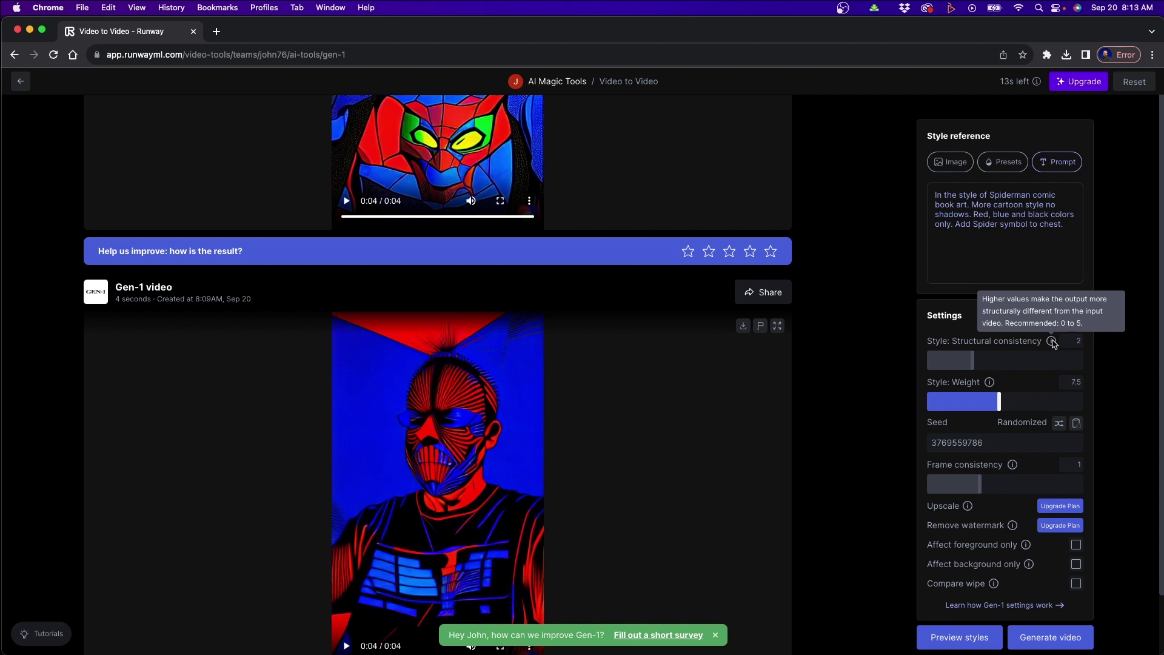
drag(973, 362, 952, 361)
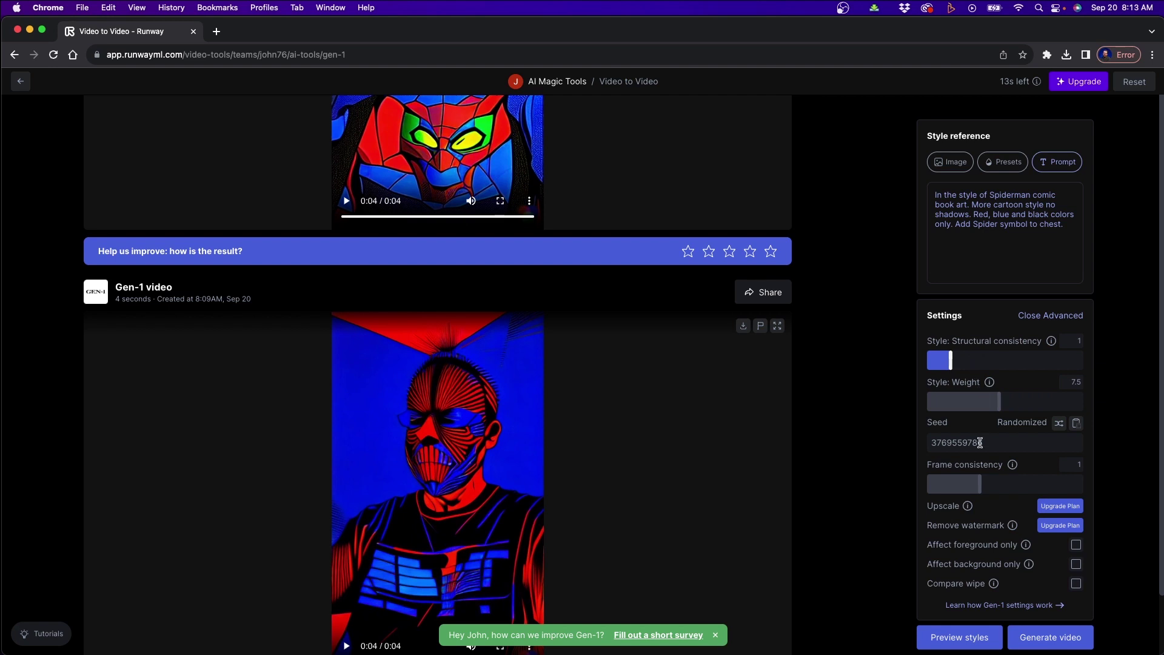
mouse_move(1012, 464)
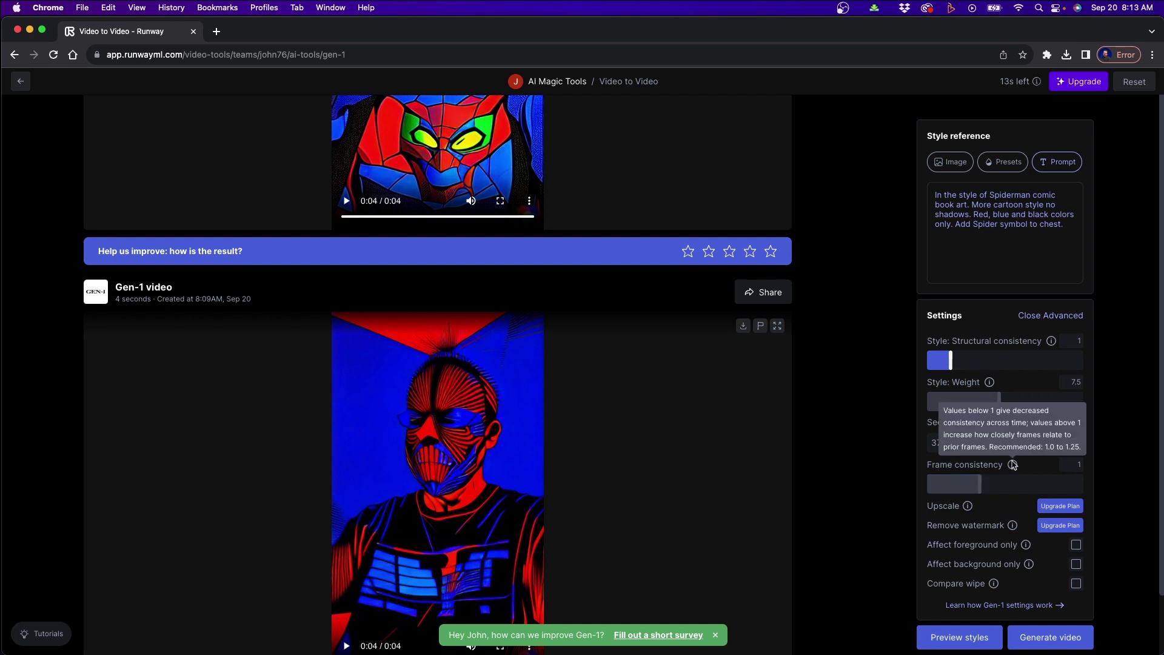
scroll(847, 478, down, 2)
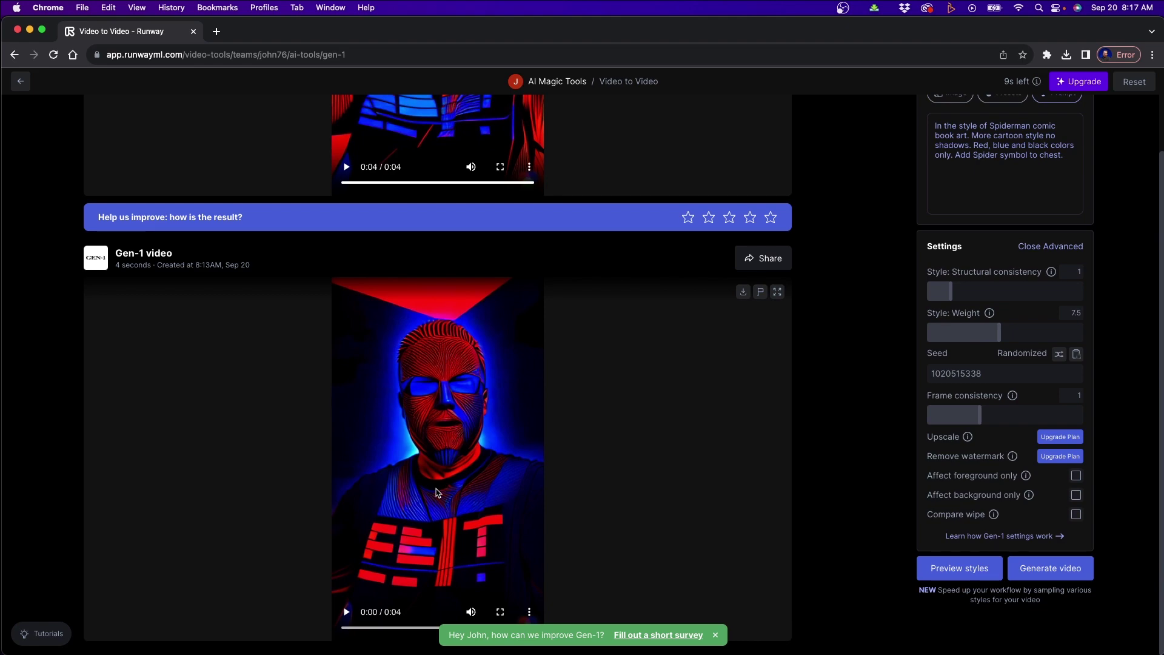
Step: Play the new red-and-blue line-art clip showing the FBIT shirt lettering
click(346, 612)
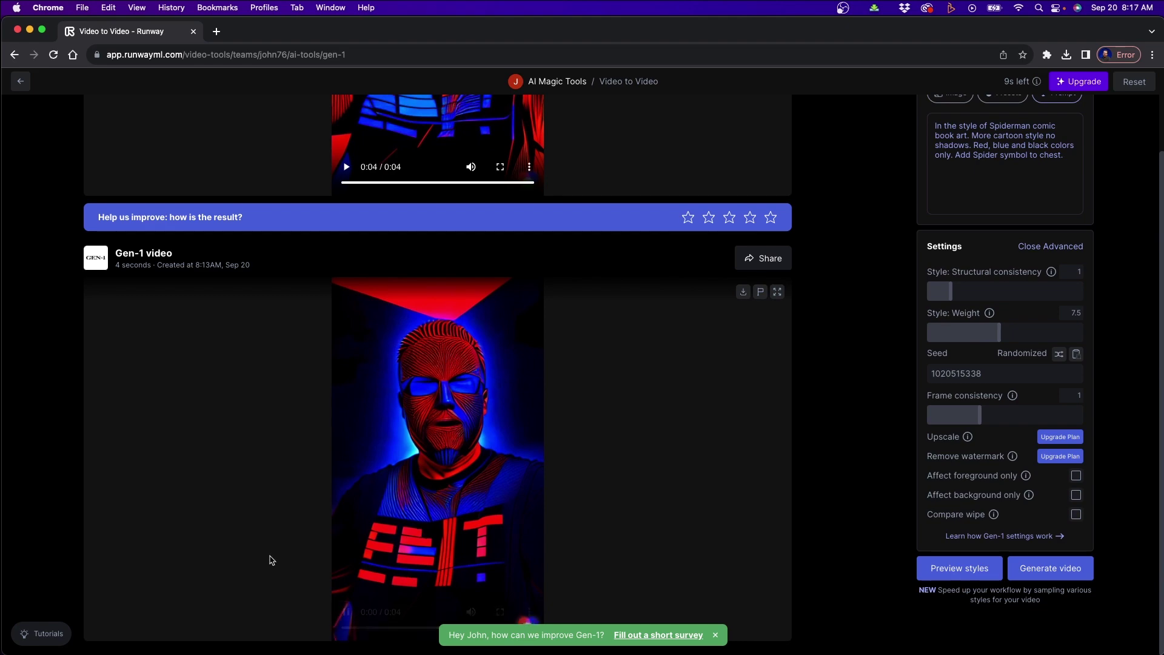
scroll(465, 441, down, 1)
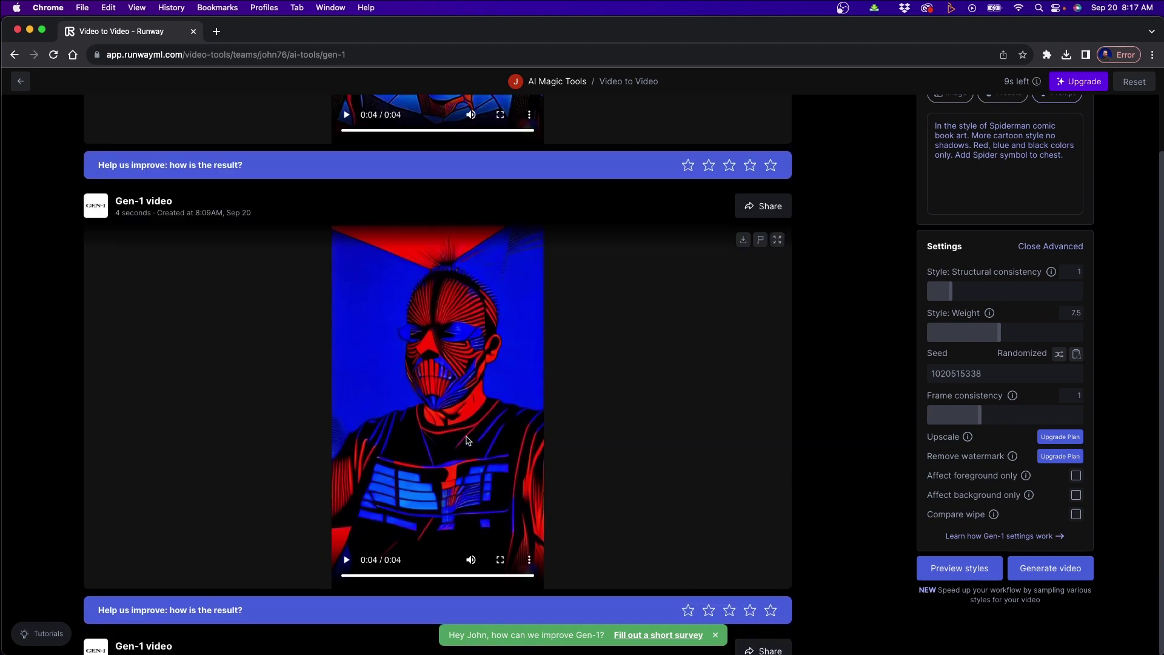
scroll(466, 440, down, 3)
scroll(466, 440, down, 1)
scroll(466, 441, up, 1)
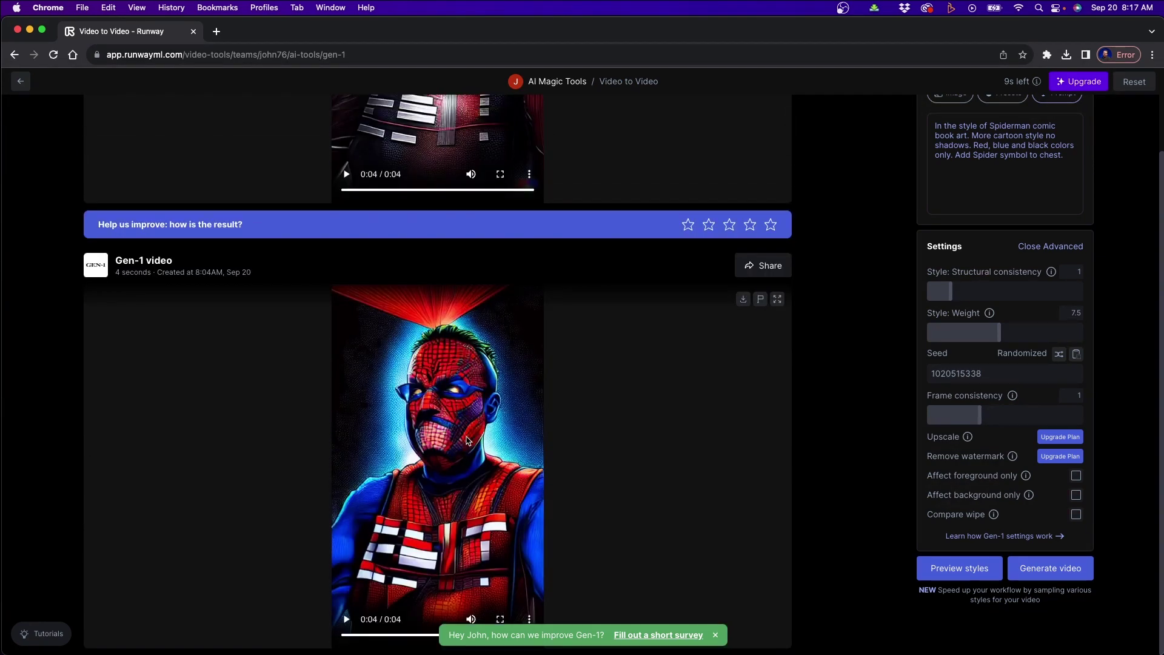
scroll(466, 440, up, 4)
scroll(466, 440, up, 1)
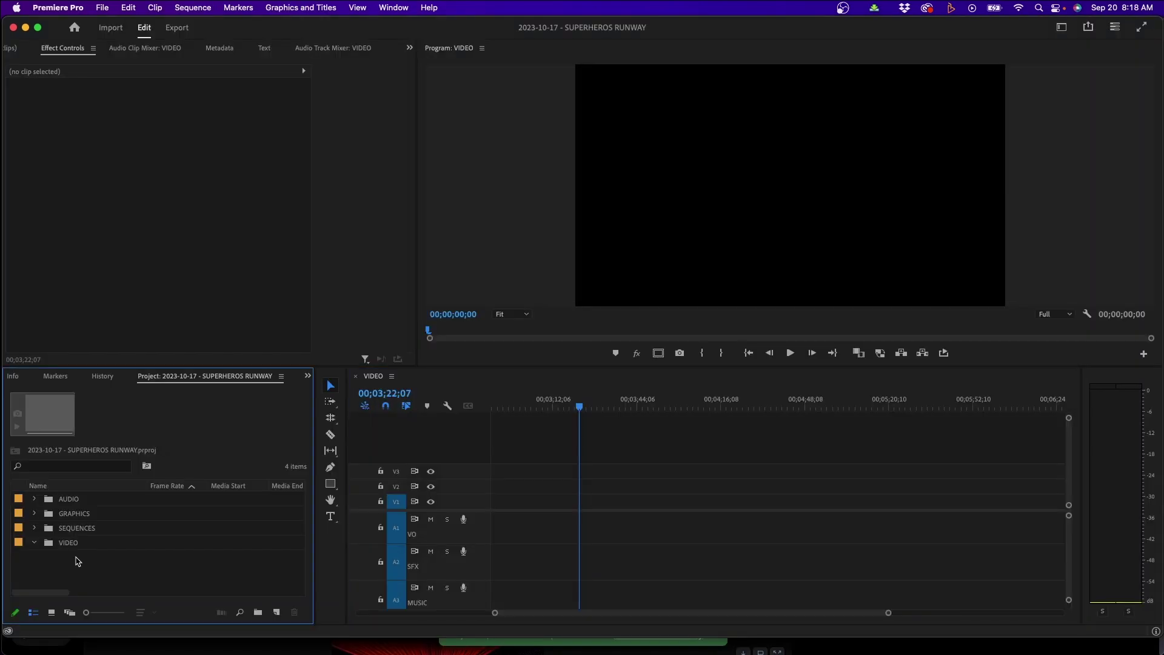
Step: Import SOURCE CLIP.mp4 and the Gen-1 Spider-Man clip into the VIDEO bin
click(49, 543)
key(super+i)
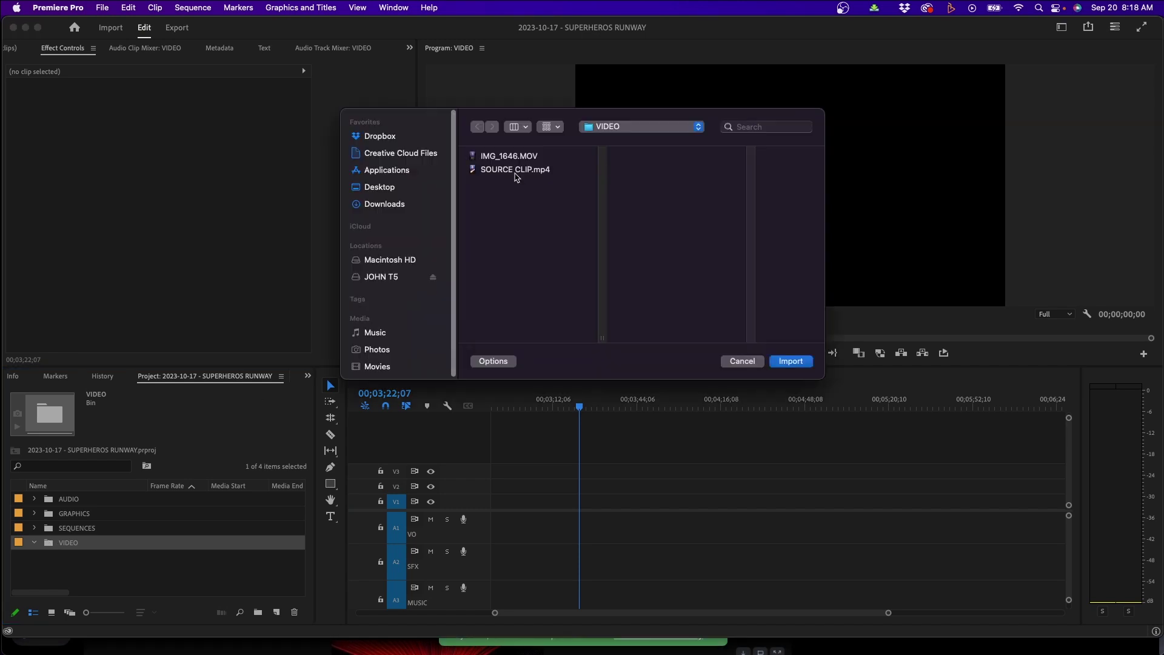
click(513, 173)
click(800, 361)
click(113, 541)
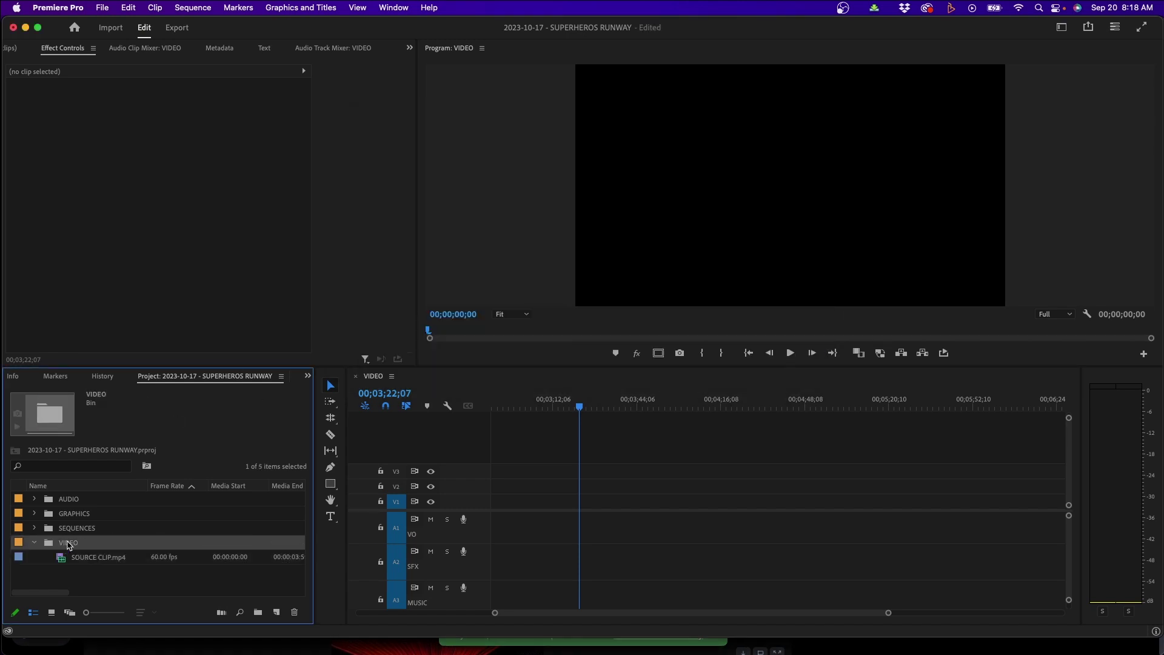
key(super+i)
click(790, 361)
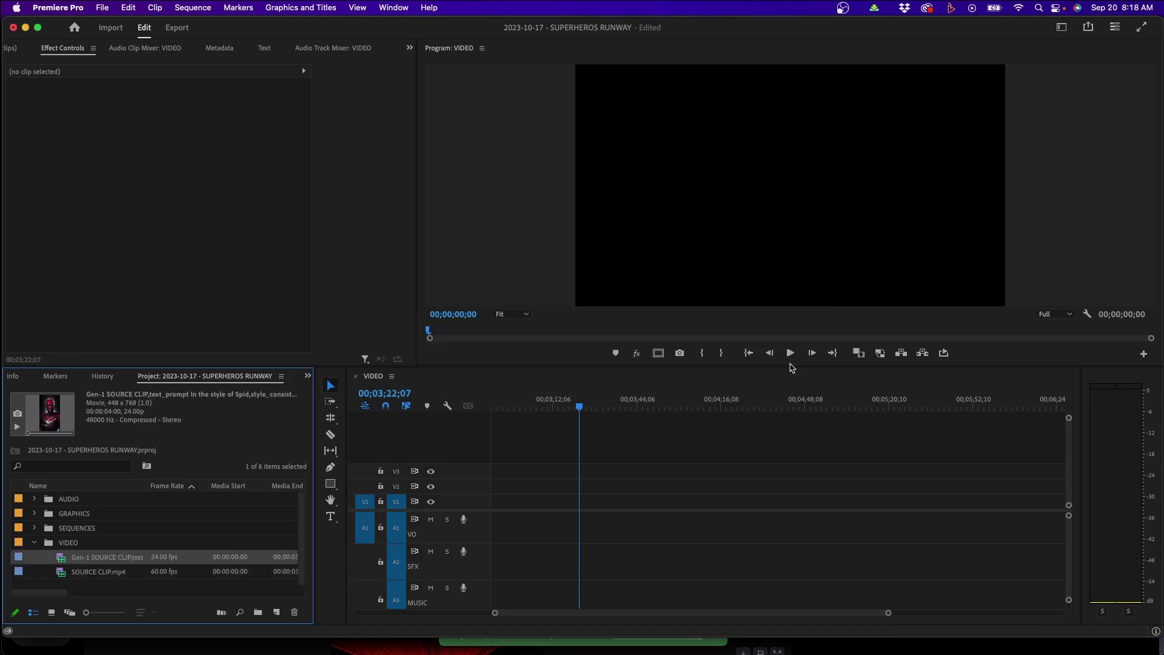
Step: Create a sequence from SOURCE CLIP.mp4 and stack the Gen-1 clip above it on V2
click(60, 570)
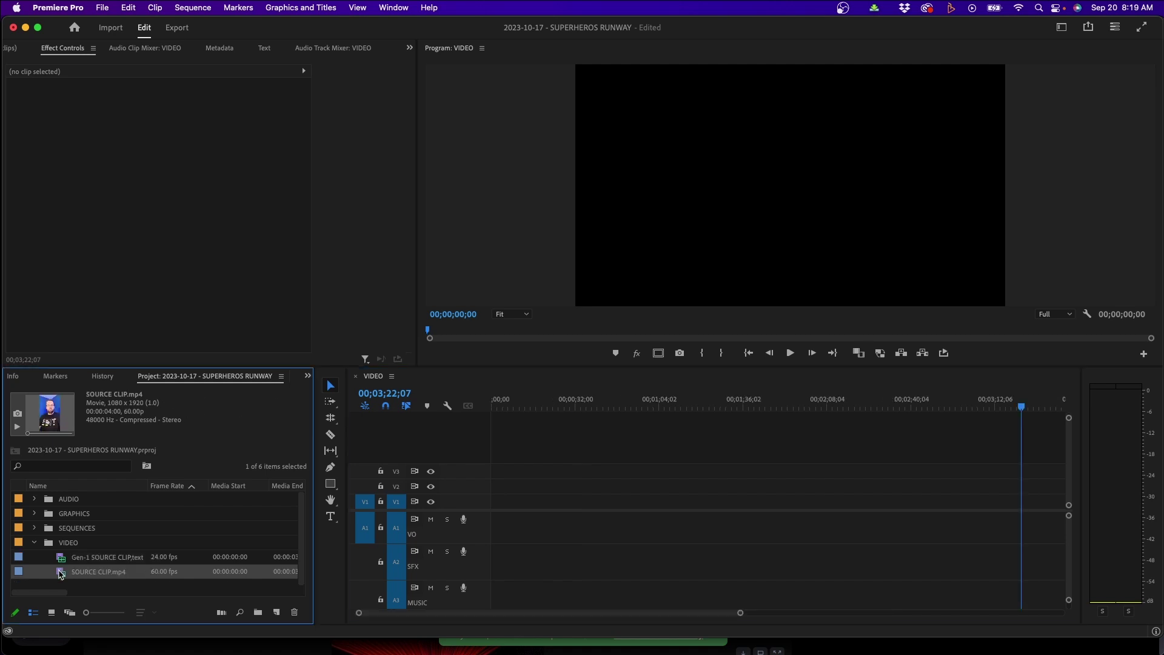
drag(61, 571, 277, 611)
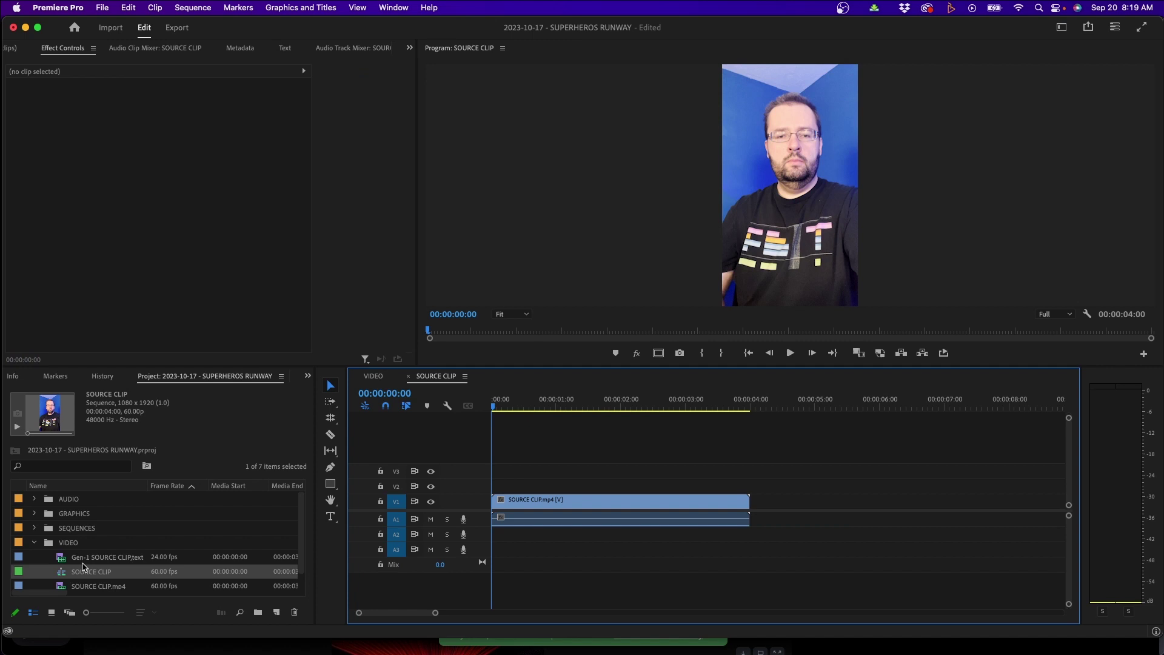
drag(80, 562, 497, 491)
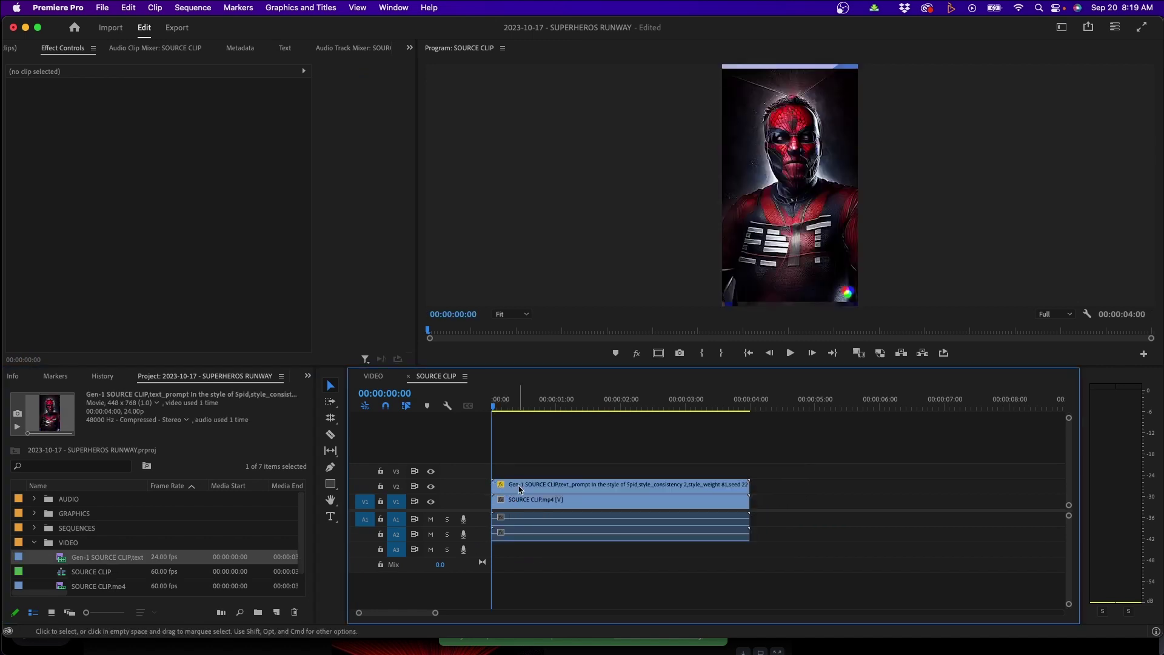
click(515, 492)
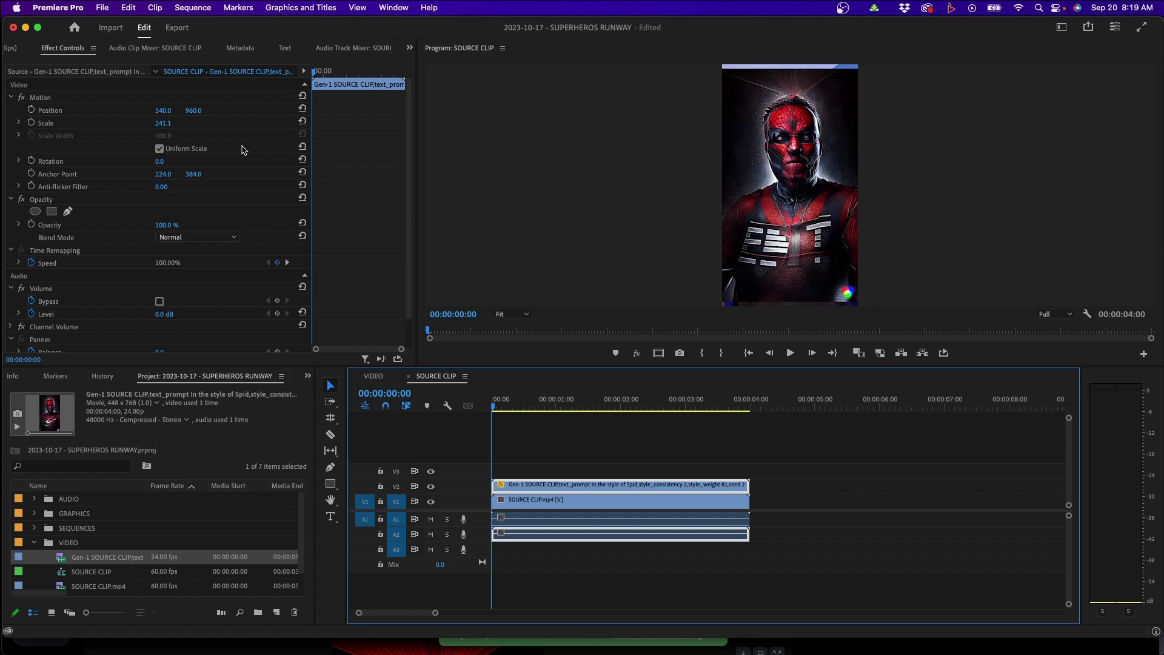
Step: Scale the Spider-Man clip to 255.1 and stack the selfie clip above it
click(162, 123)
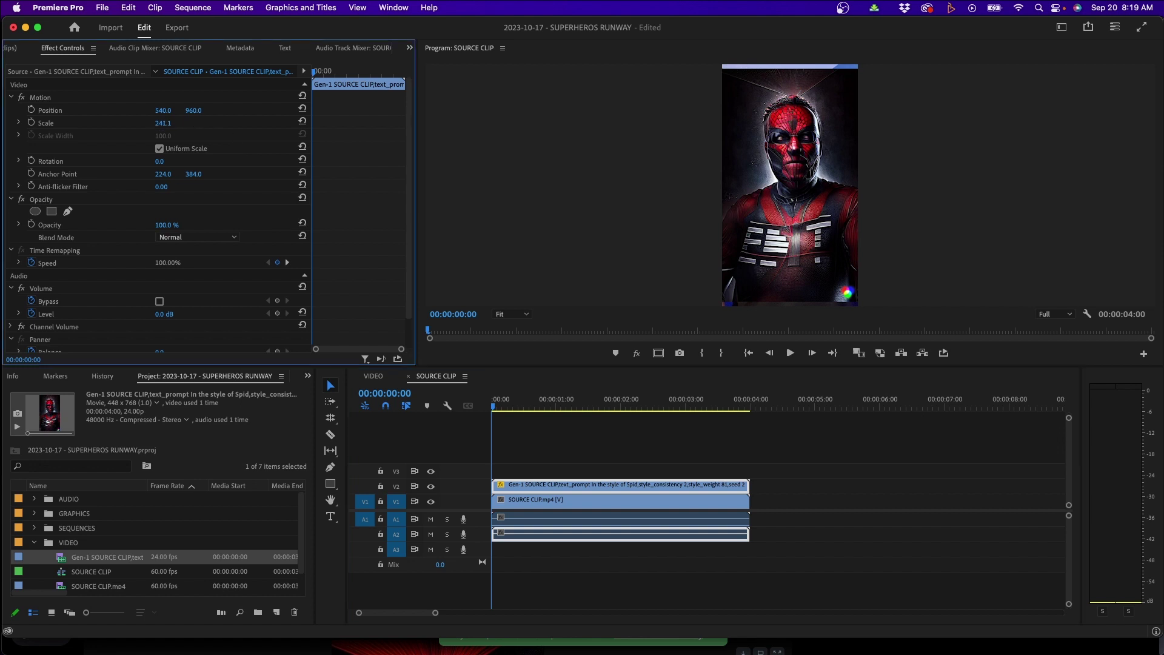
drag(163, 123, 175, 123)
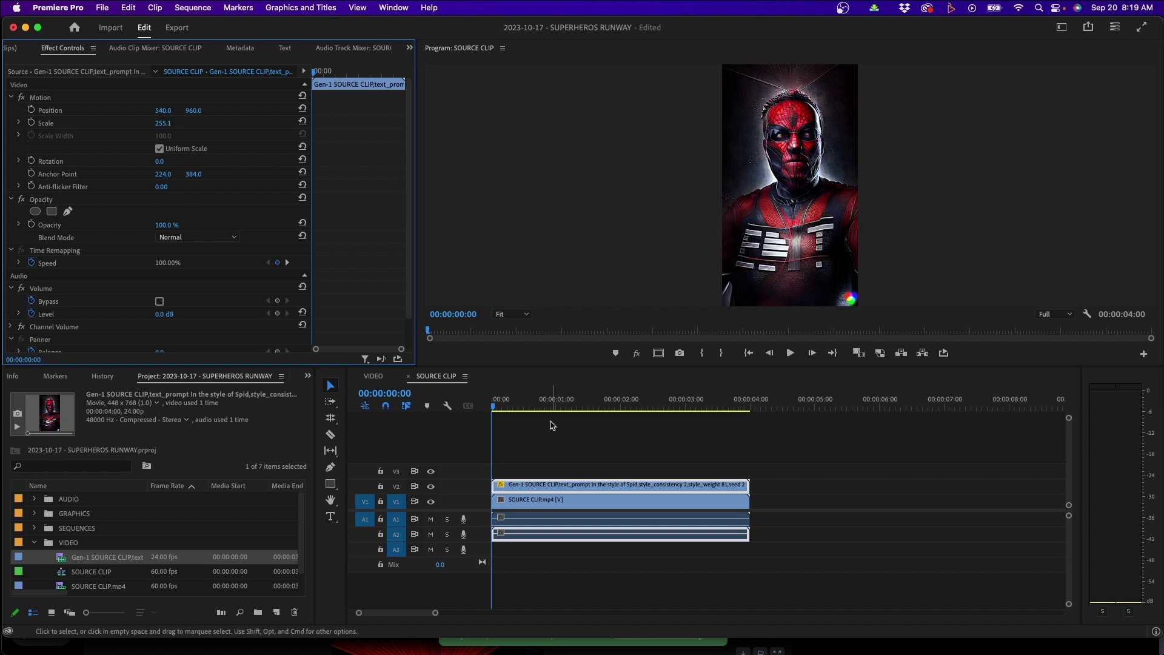
click(550, 424)
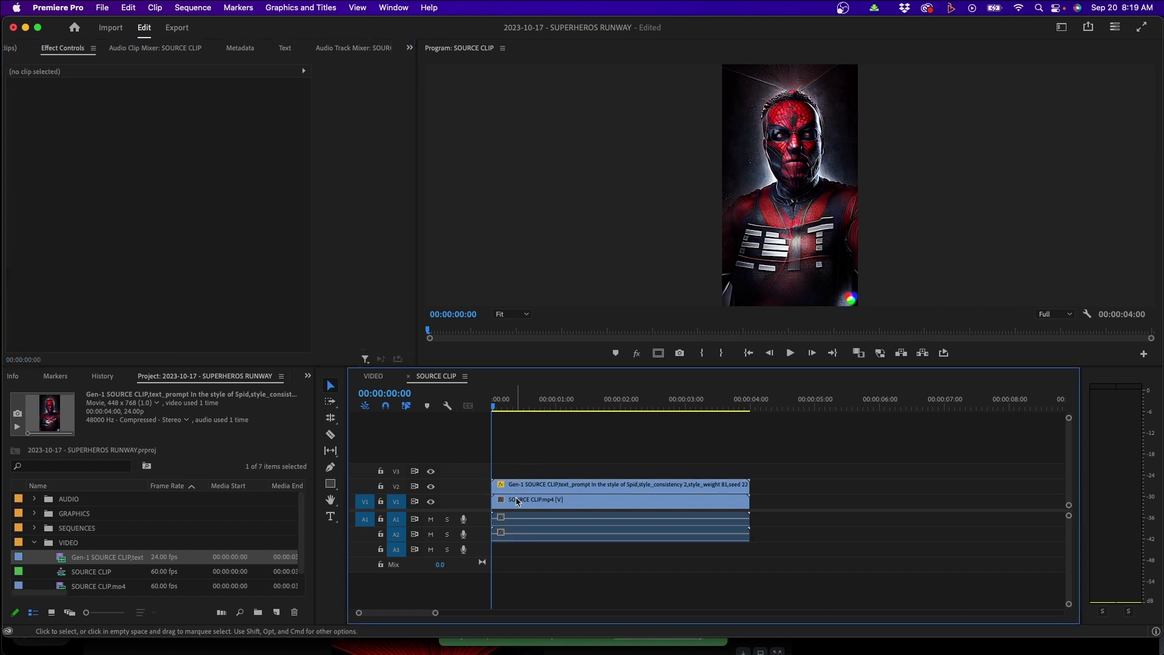
drag(515, 502, 528, 470)
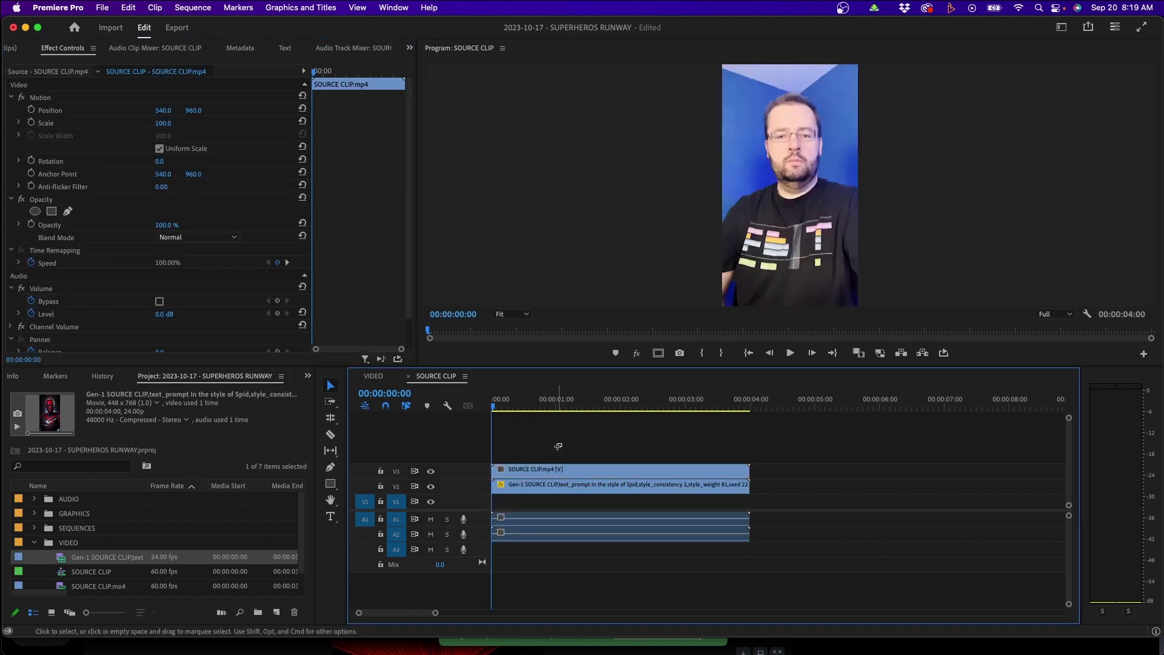
Step: Delete the audio clips and move both video clips down to V2 and V1
click(528, 486)
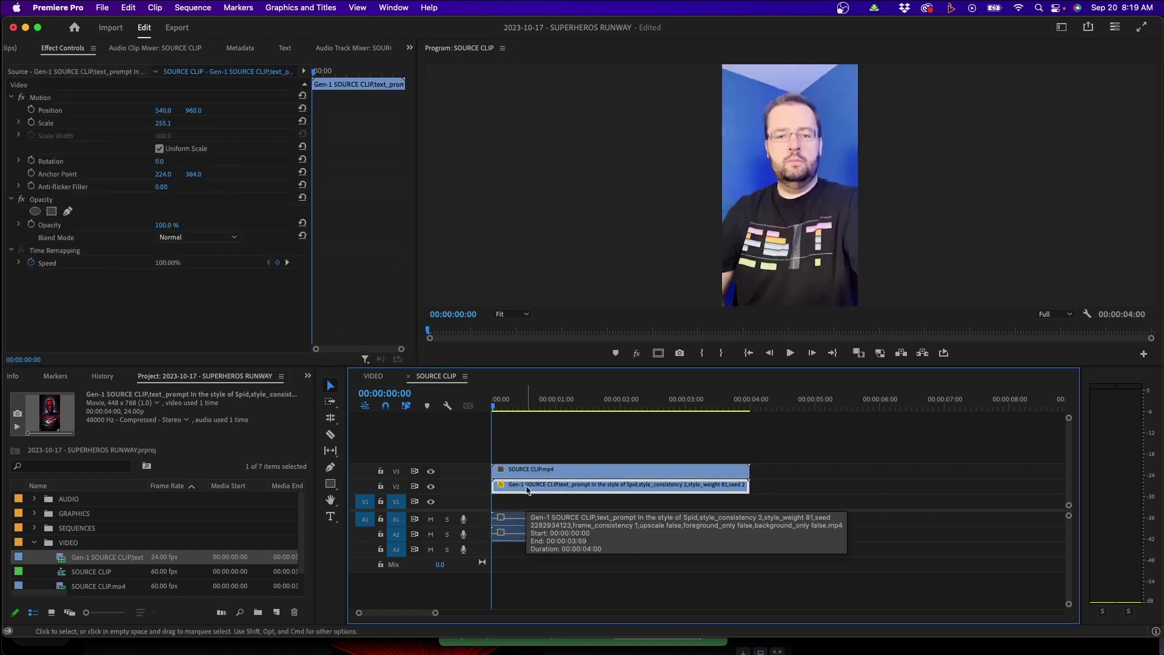
click(532, 519)
key(Delete)
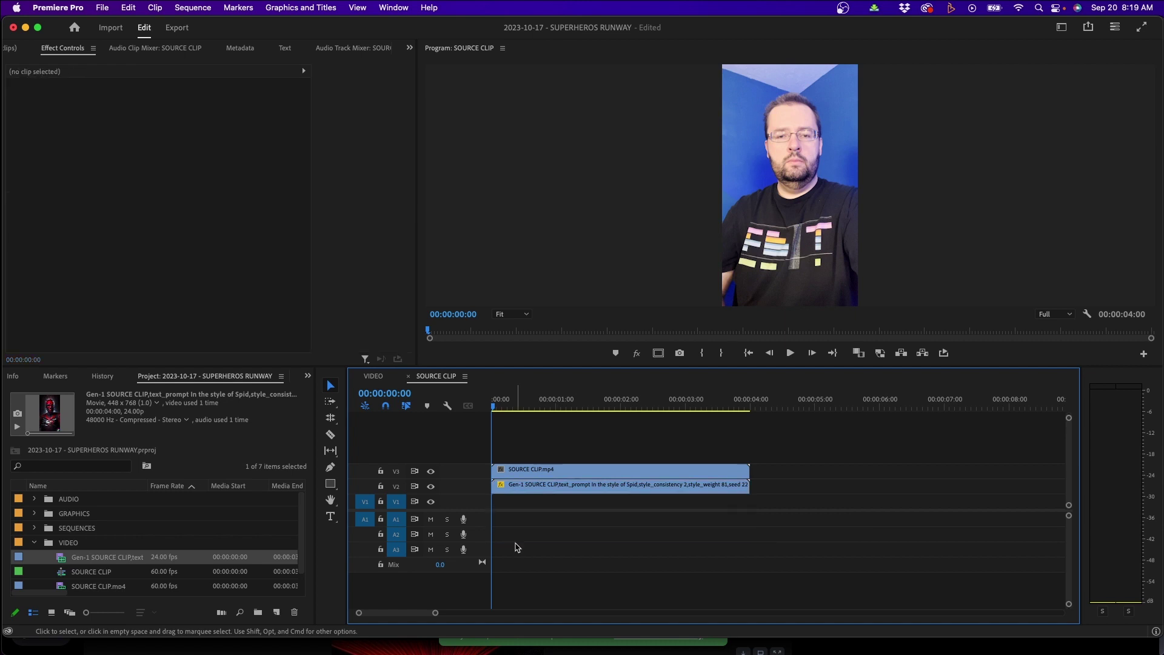
drag(584, 440, 535, 498)
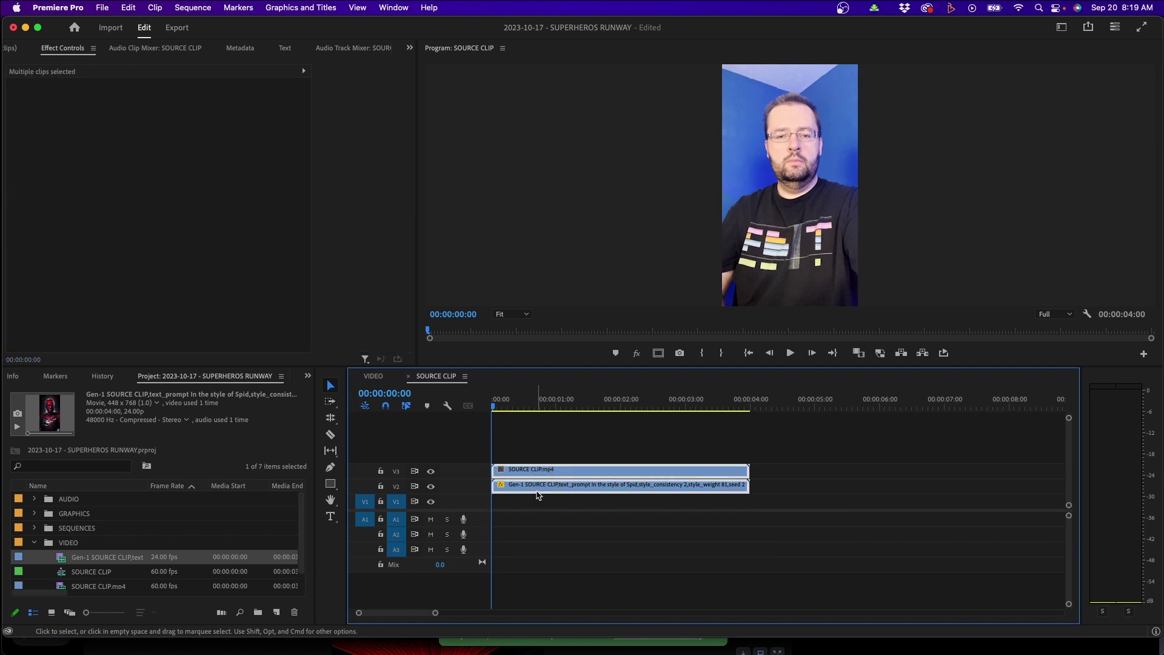
key(alt+Down)
click(559, 457)
drag(546, 400, 617, 404)
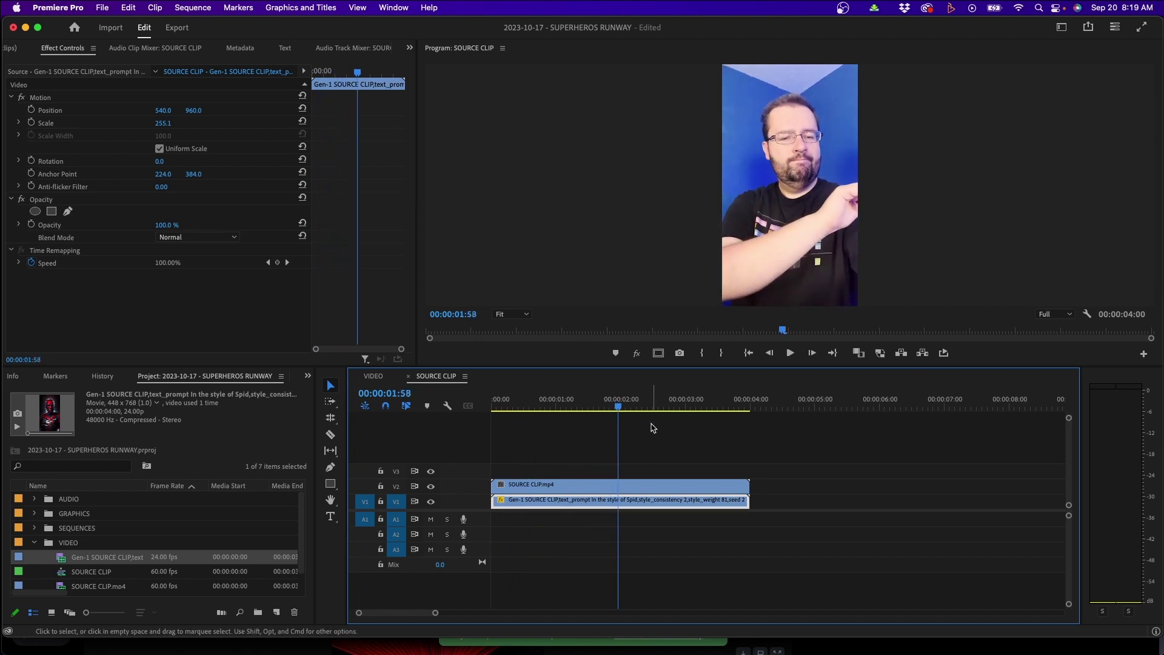
Step: With the playhead near 1:58 and the selfie clip selected, zoom the Program monitor to 10%
click(656, 455)
click(638, 487)
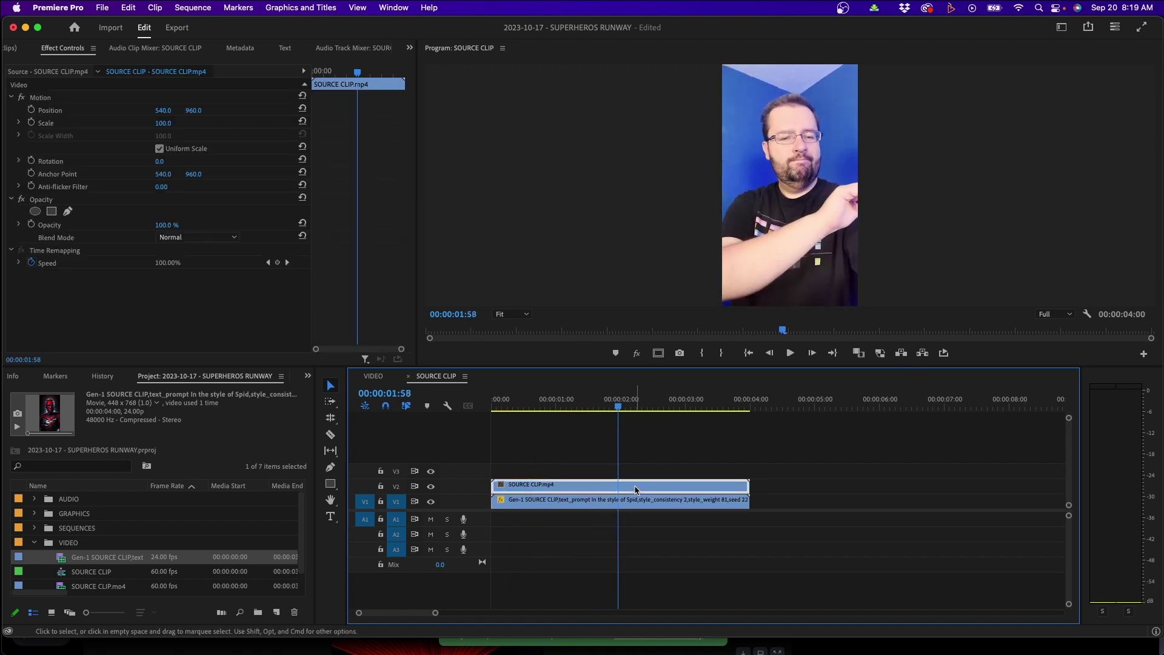
click(505, 315)
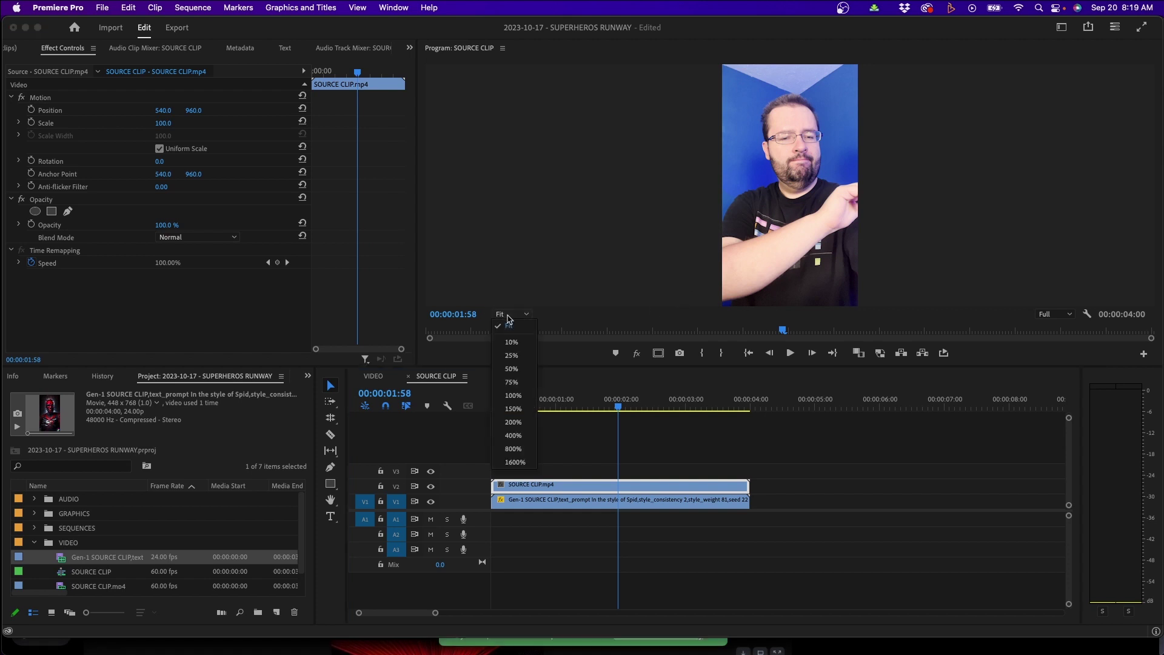
click(512, 344)
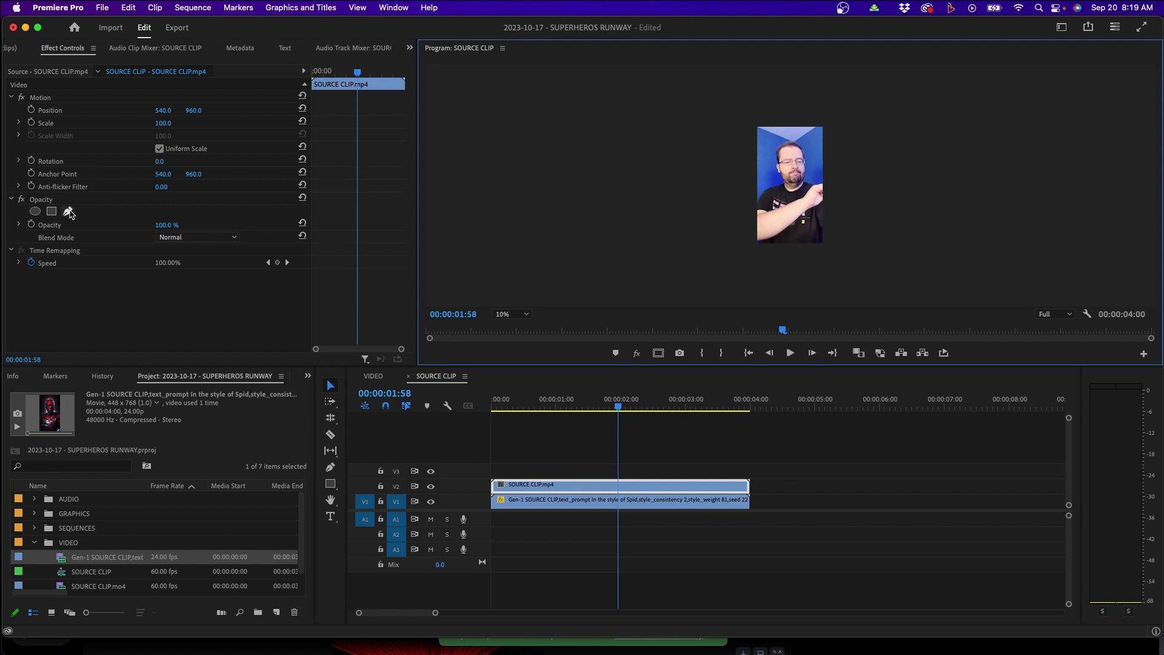
Step: Draw a rectangular pen mask around the selfie frame with feather 200
click(68, 212)
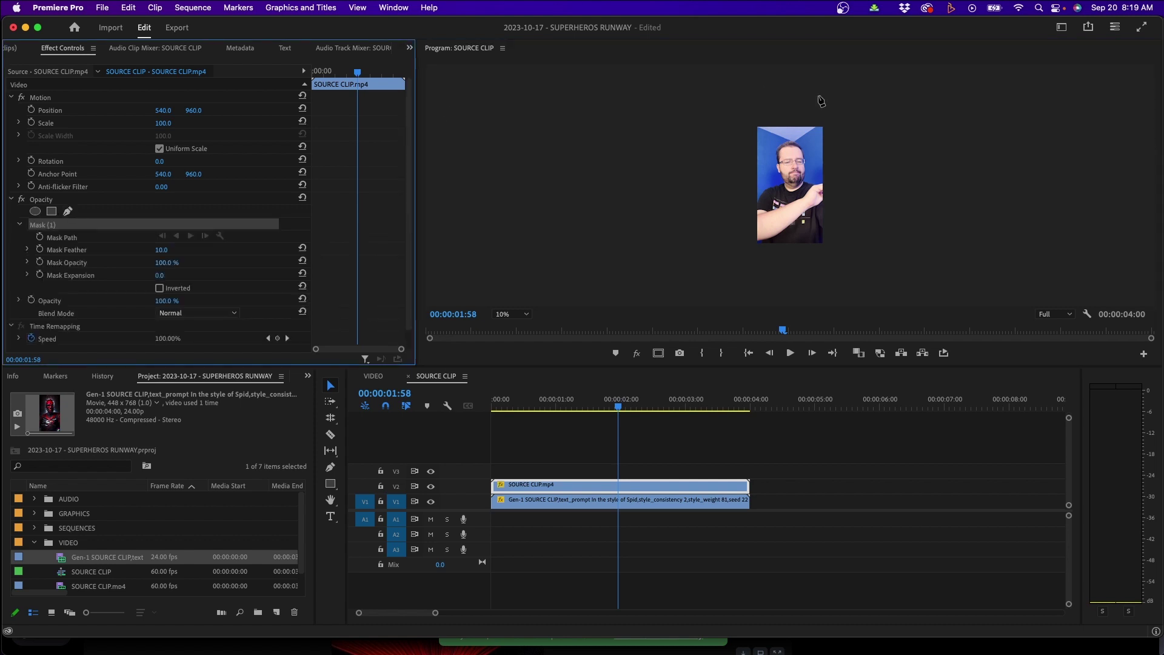
click(828, 120)
click(830, 248)
click(737, 249)
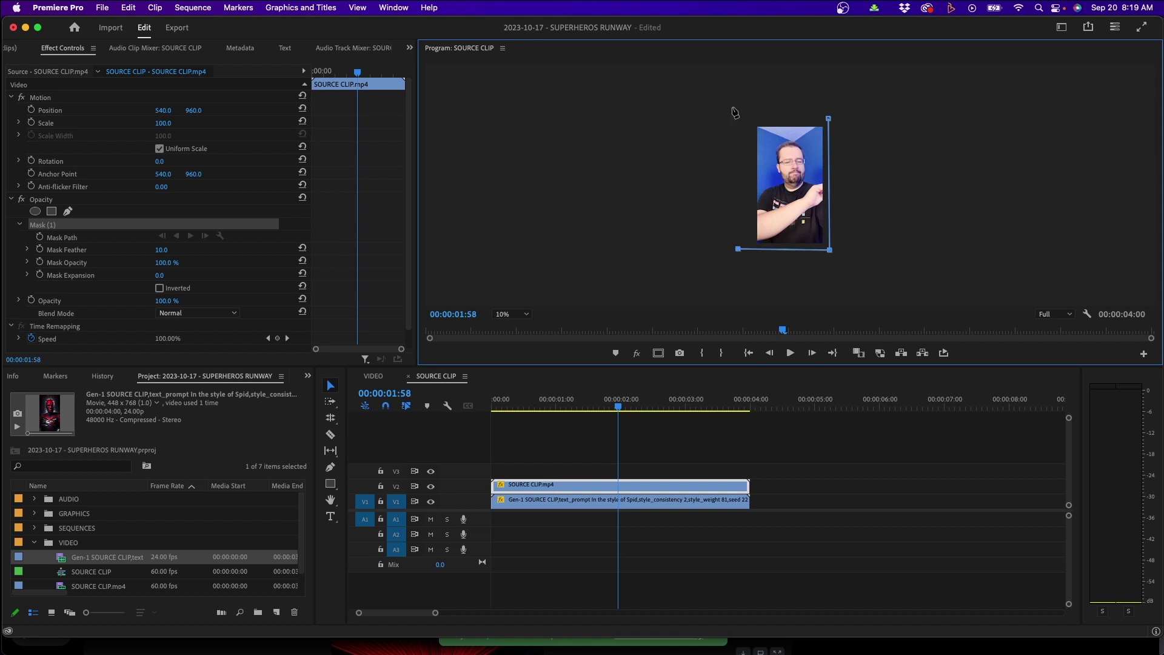
click(737, 116)
click(827, 119)
click(160, 250)
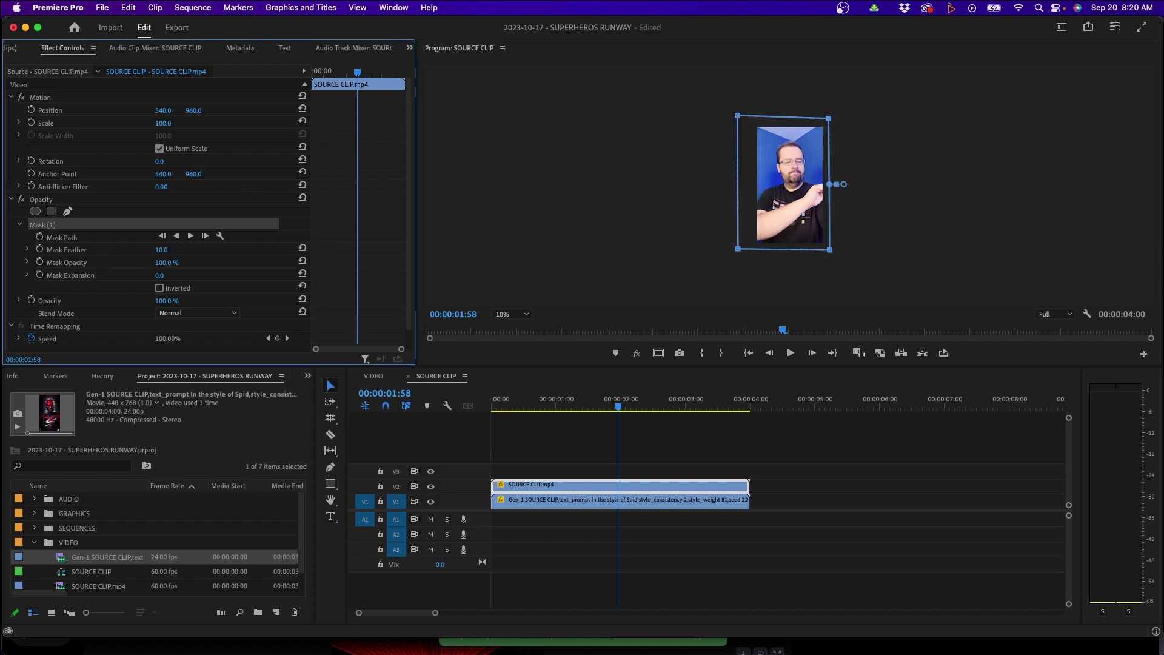
text(2)
key(Return)
Step: Keyframe the mask path at 1:58 and slide the mask left at 2:23
click(39, 237)
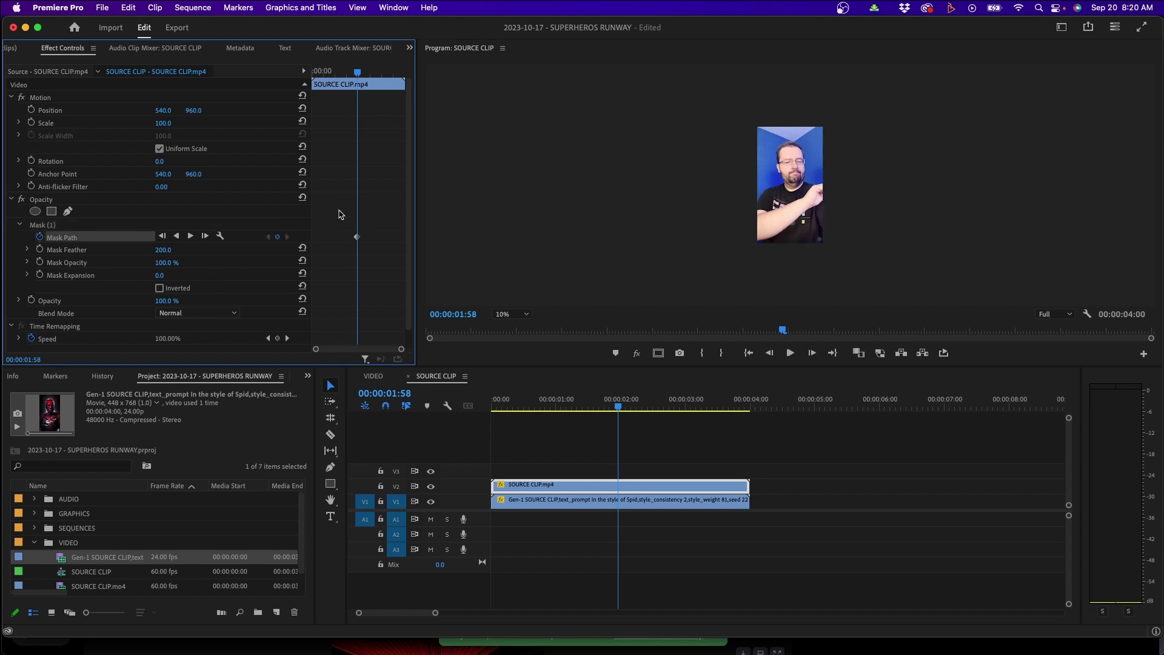
click(361, 73)
drag(363, 73, 369, 73)
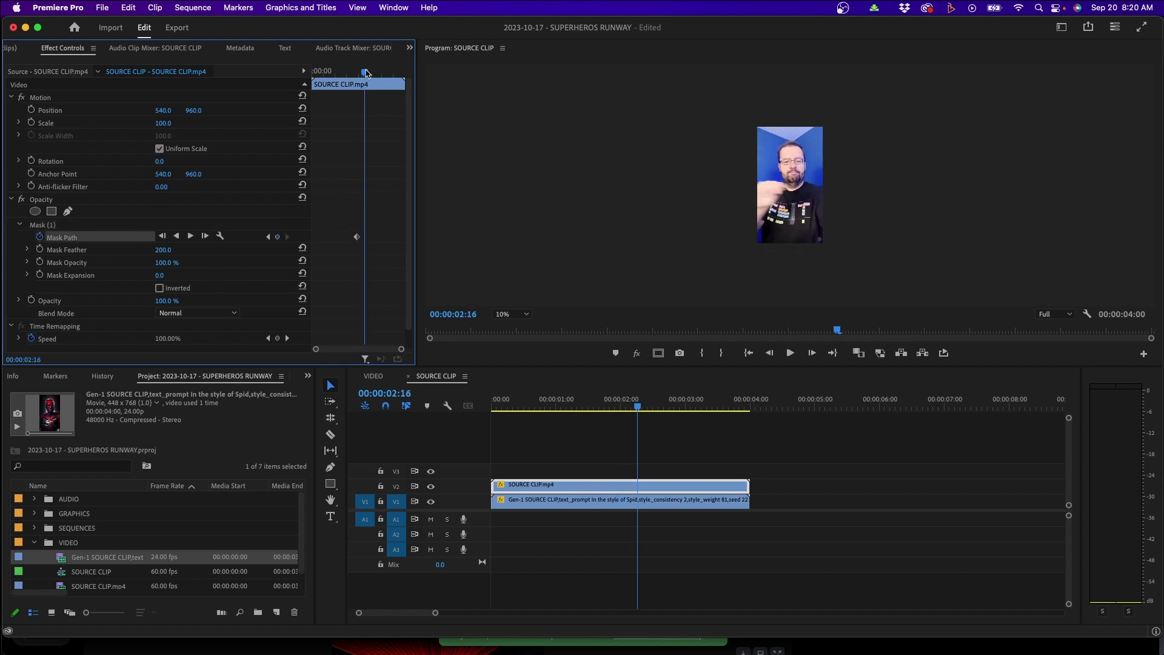
click(68, 225)
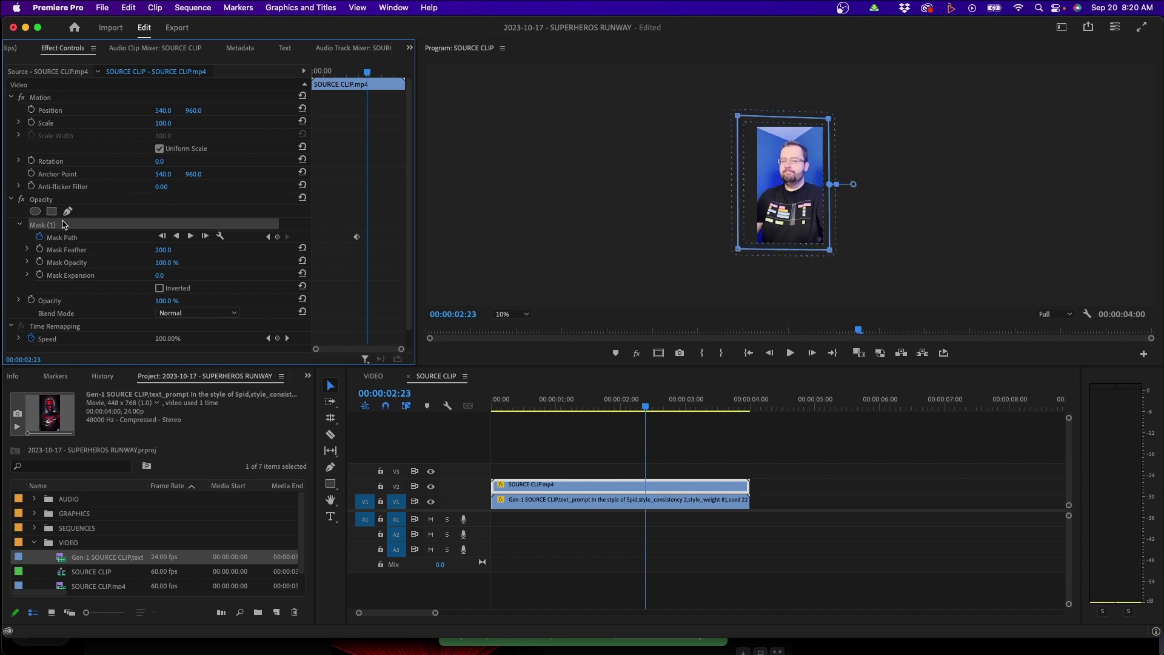
drag(787, 203, 727, 197)
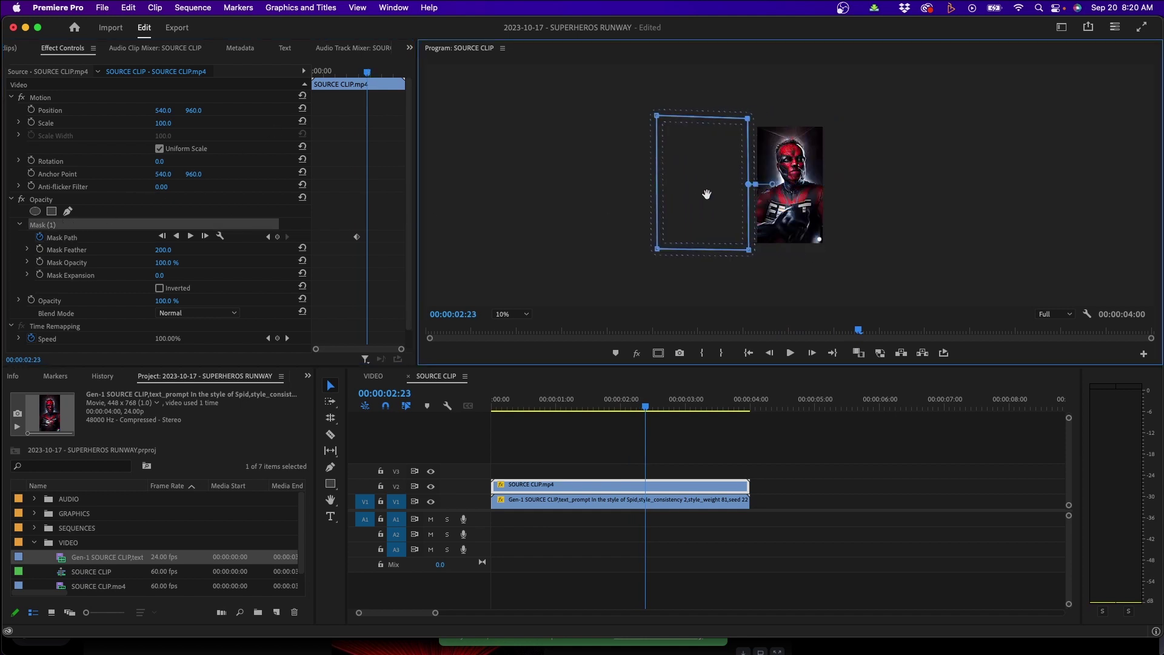
mouse_move(598, 406)
mouse_down()
mouse_move(731, 394)
mouse_move(700, 394)
mouse_up()
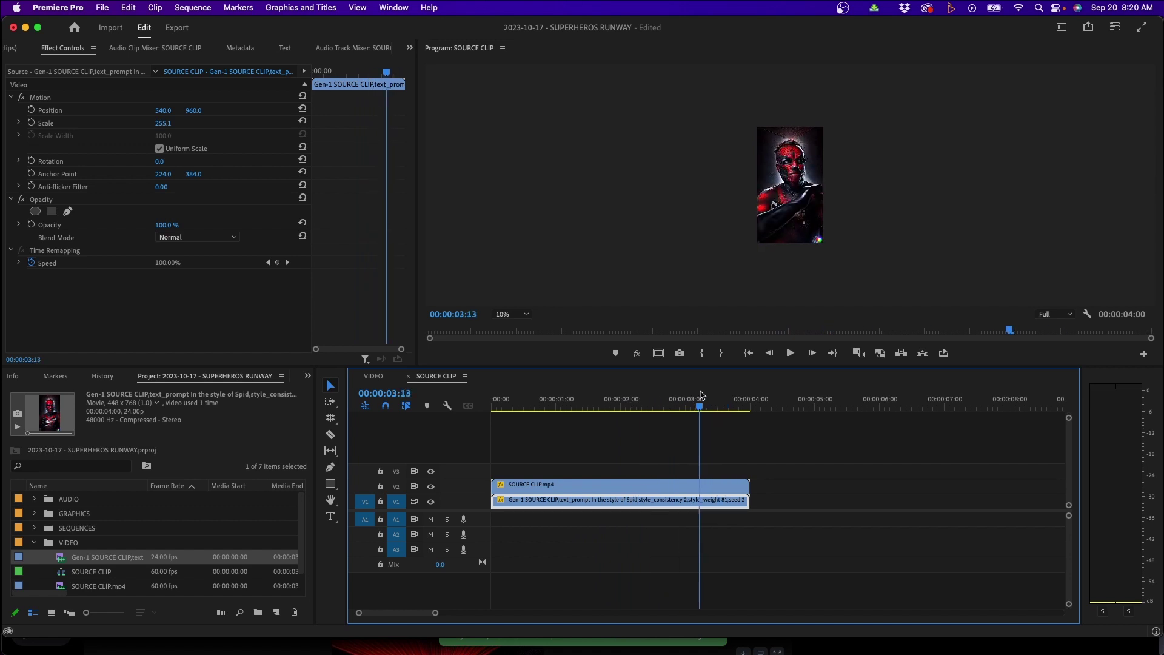
Step: Shift the selfie clip about a second later on V2 and play the wipe from the start
drag(629, 483, 701, 428)
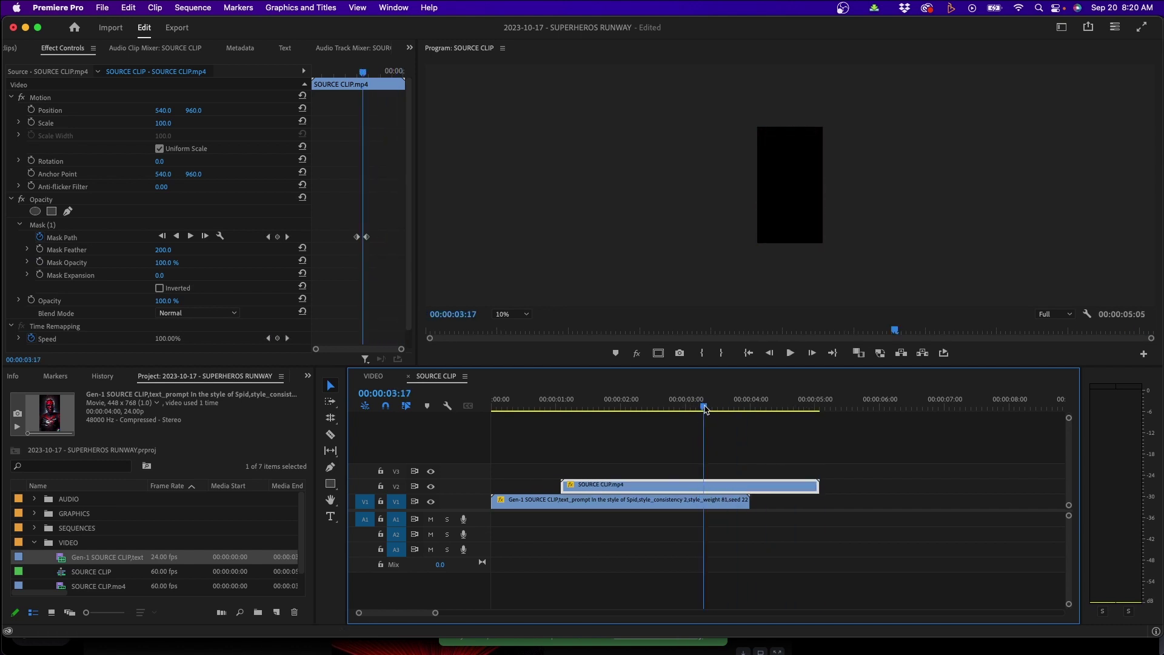
key(Home)
key(space)
click(571, 450)
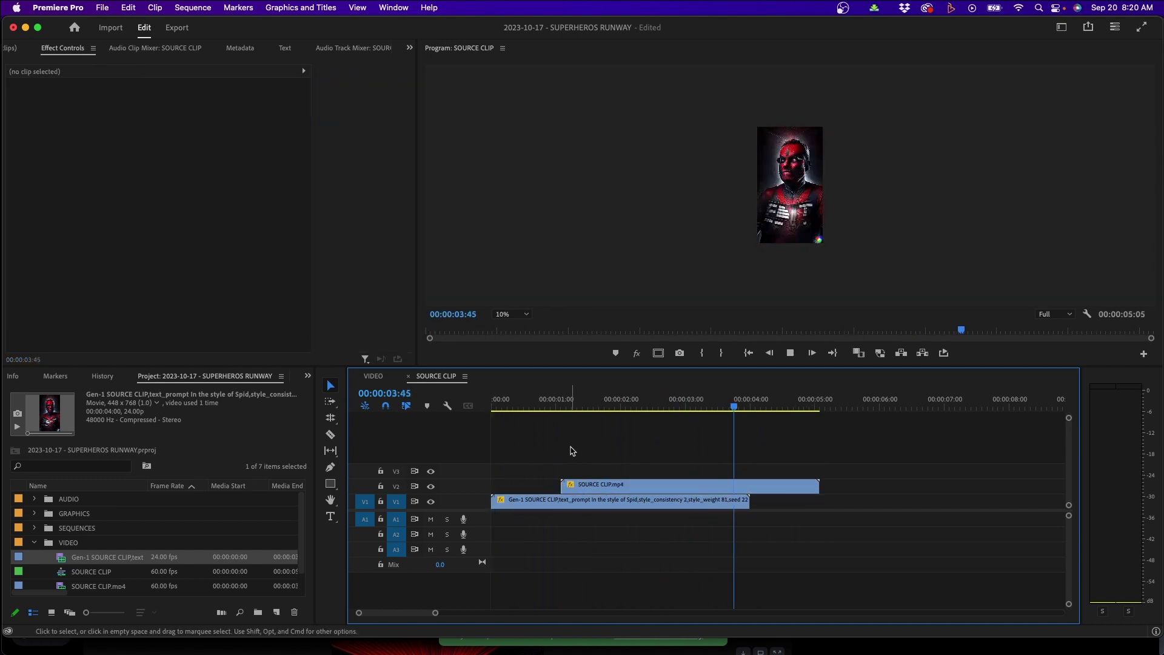
Step: Trim the selfie clip's end back to the Gen-1 clip's four-second end
drag(819, 484, 751, 475)
click(677, 429)
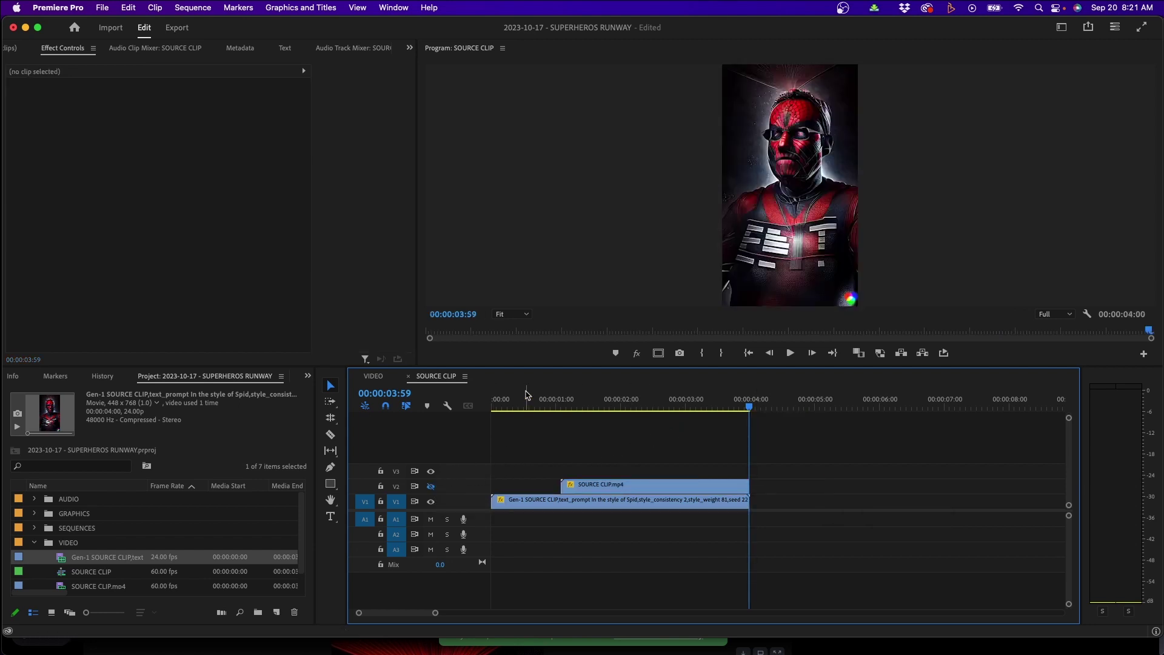
mouse_move(555, 405)
mouse_down()
mouse_move(637, 406)
mouse_move(610, 407)
mouse_up()
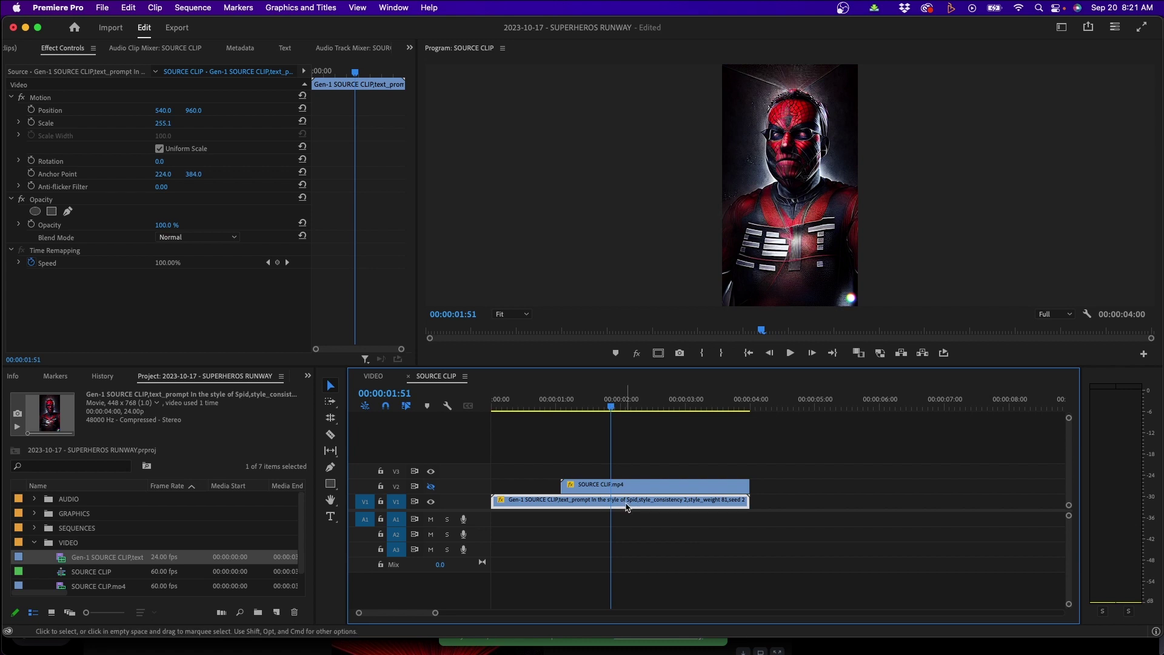
Step: Split the Spider-Man clip at the playhead and move the first piece after the second
key(c)
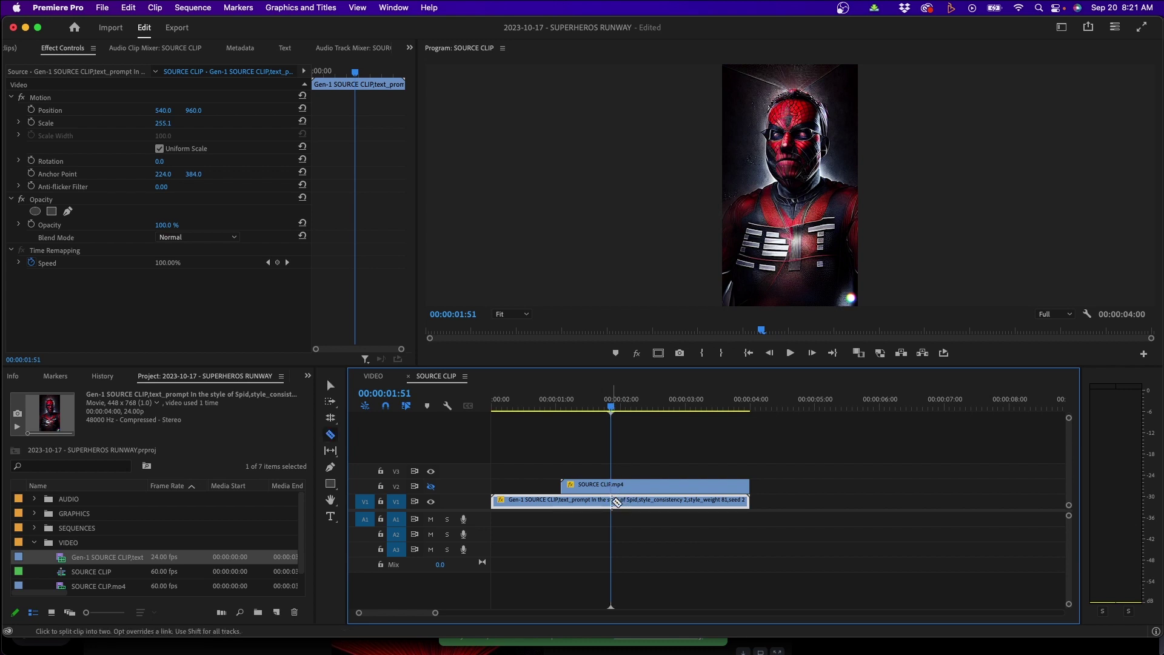
click(613, 500)
key(v)
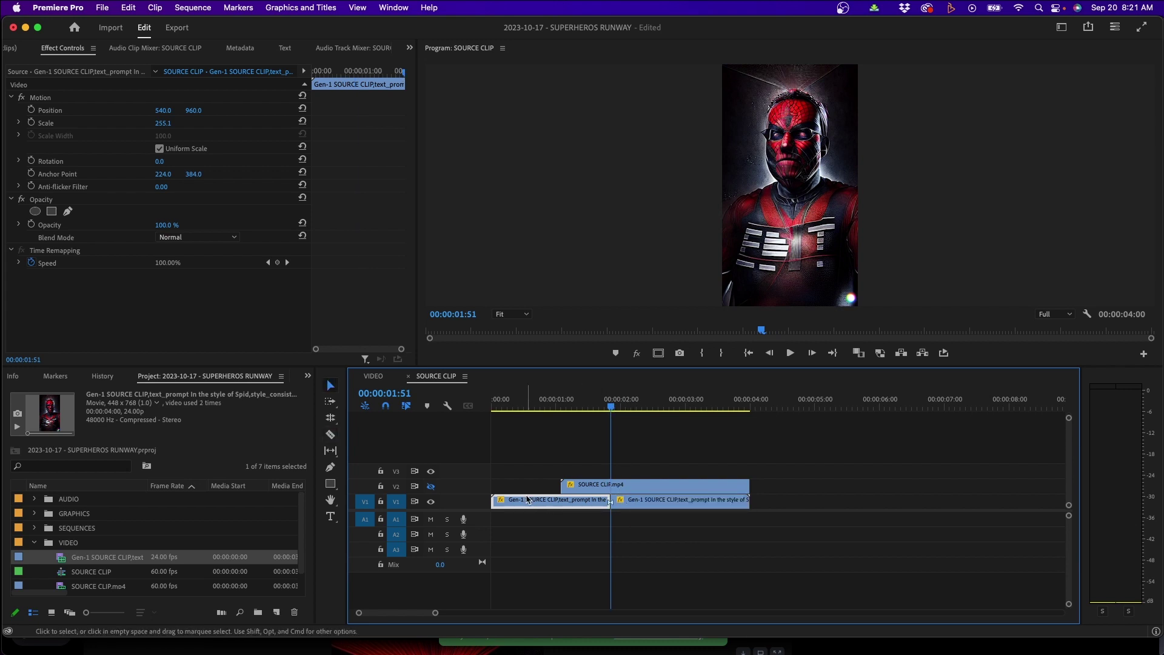
drag(527, 503, 797, 502)
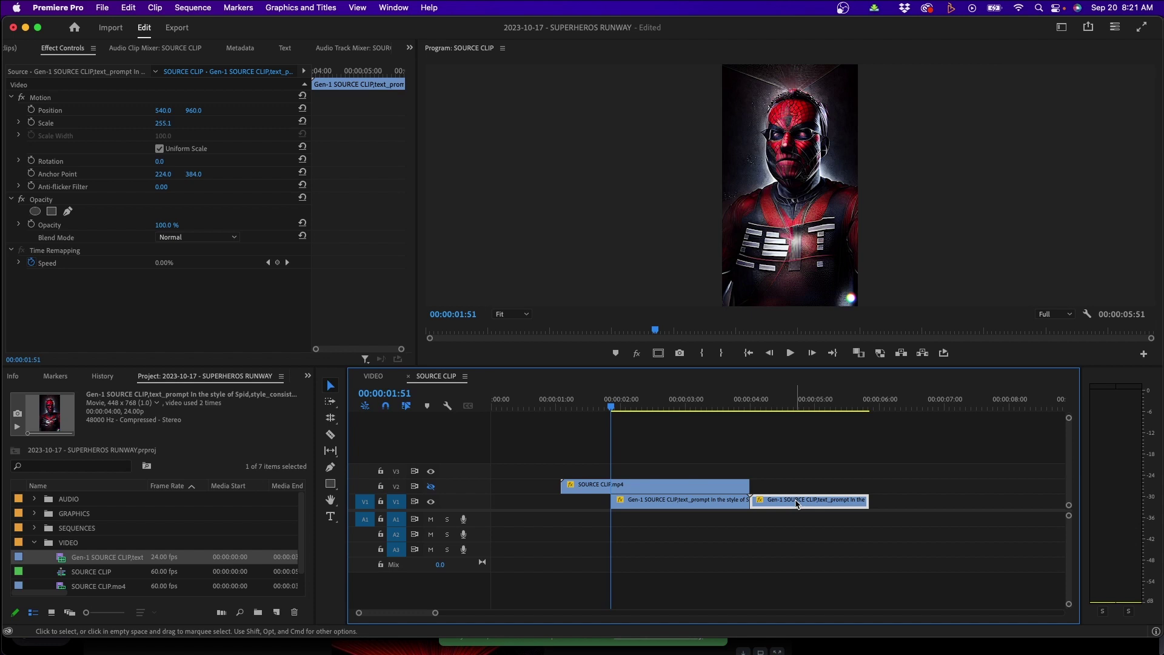
Step: Reverse the second Spider-Man clip's speed, remove the leading gap, and play the sequence
key(super+r)
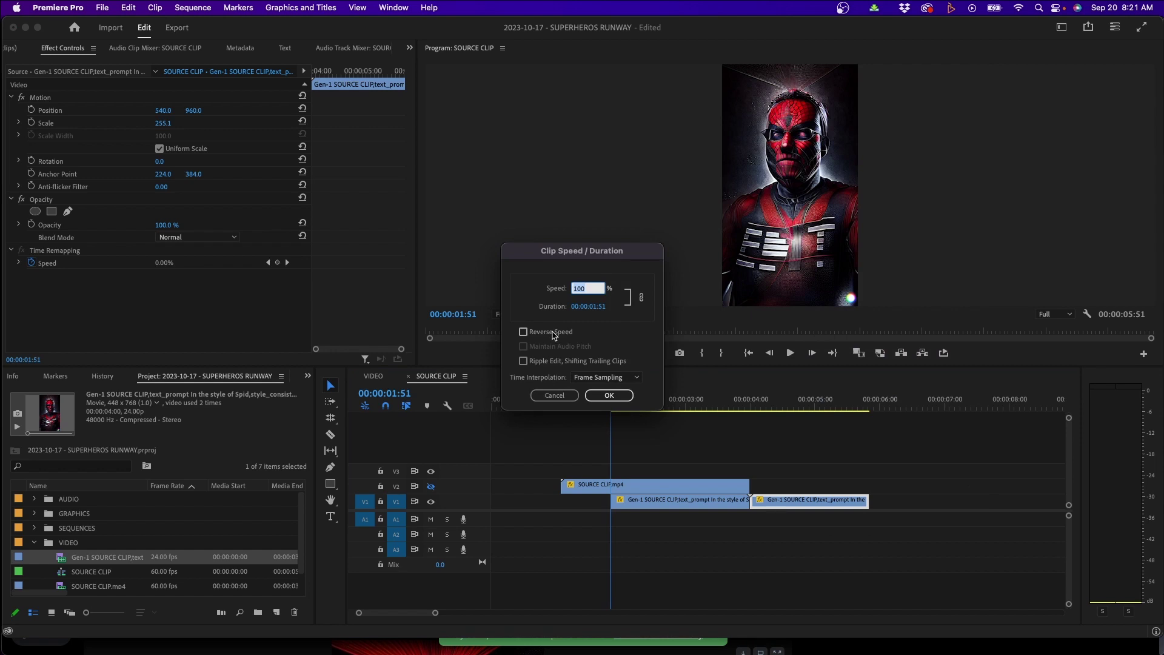
click(610, 395)
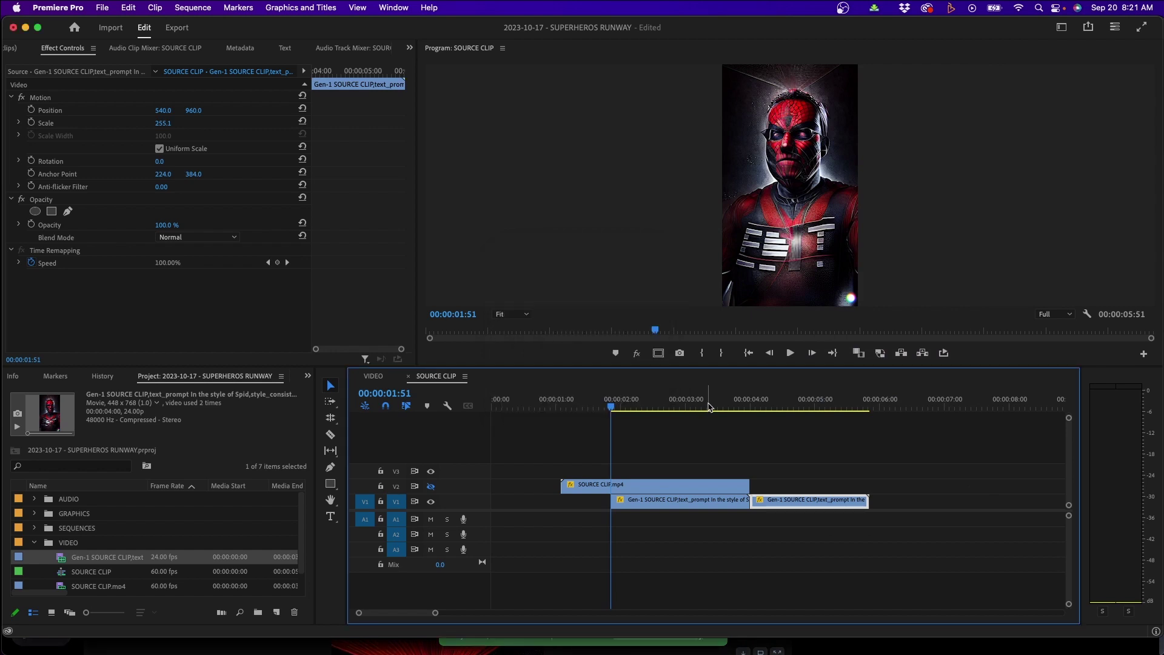
click(525, 492)
key(Delete)
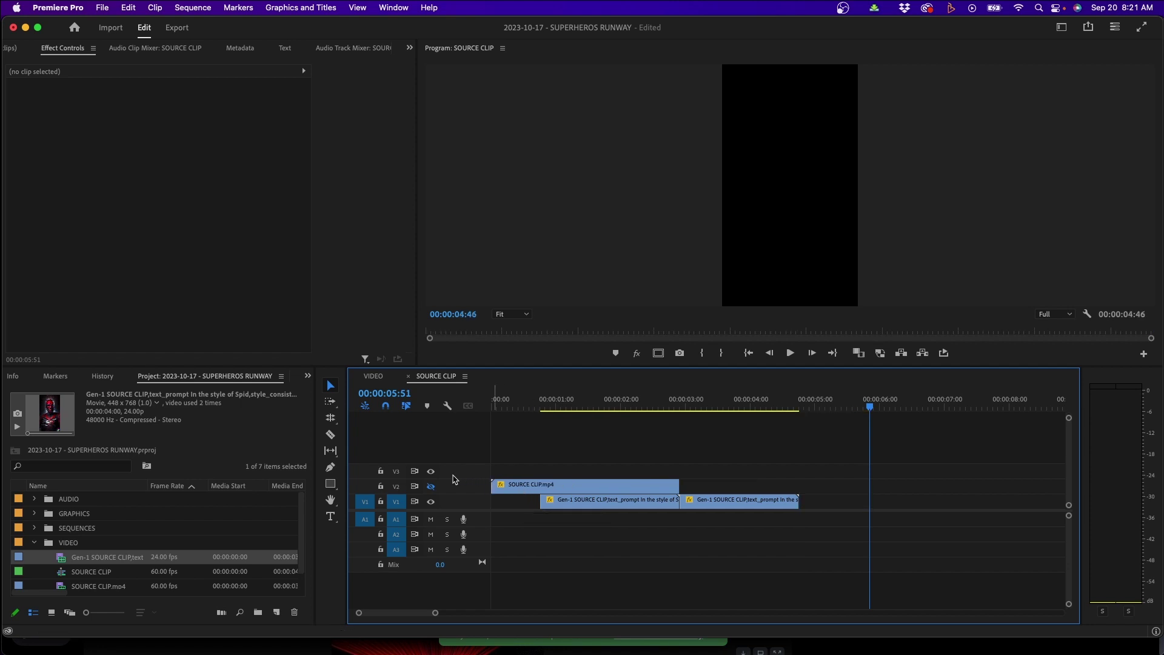
key(space)
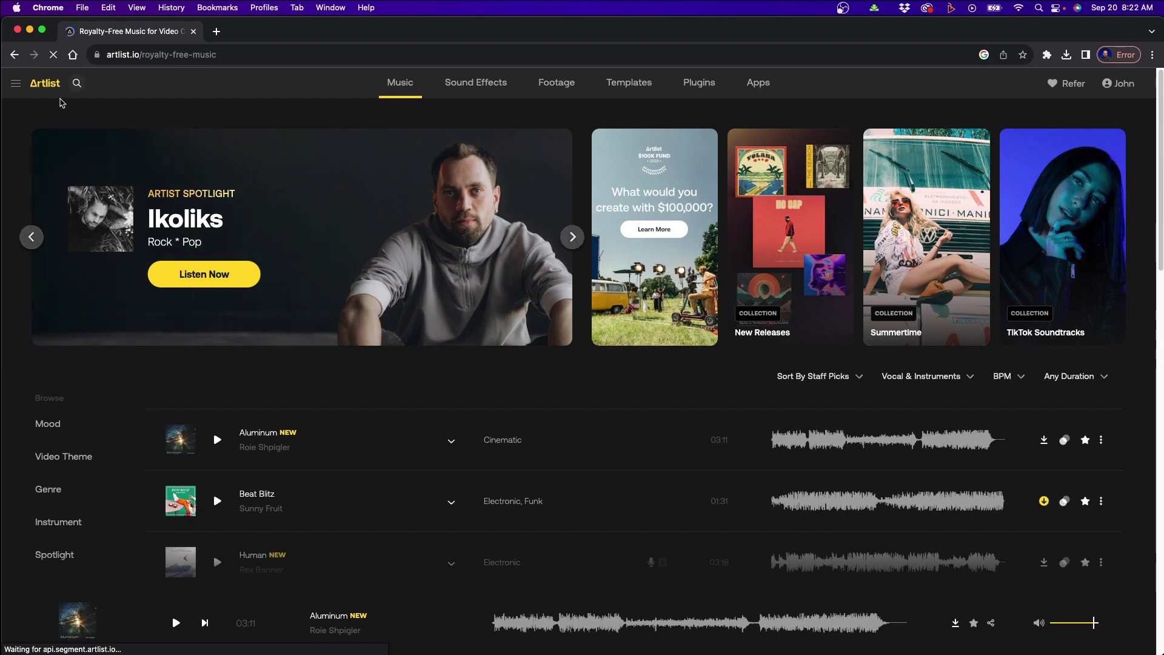
Step: Search Artlist for 'superhero' and open the Ancient Orchid track page
click(78, 84)
text(superhero)
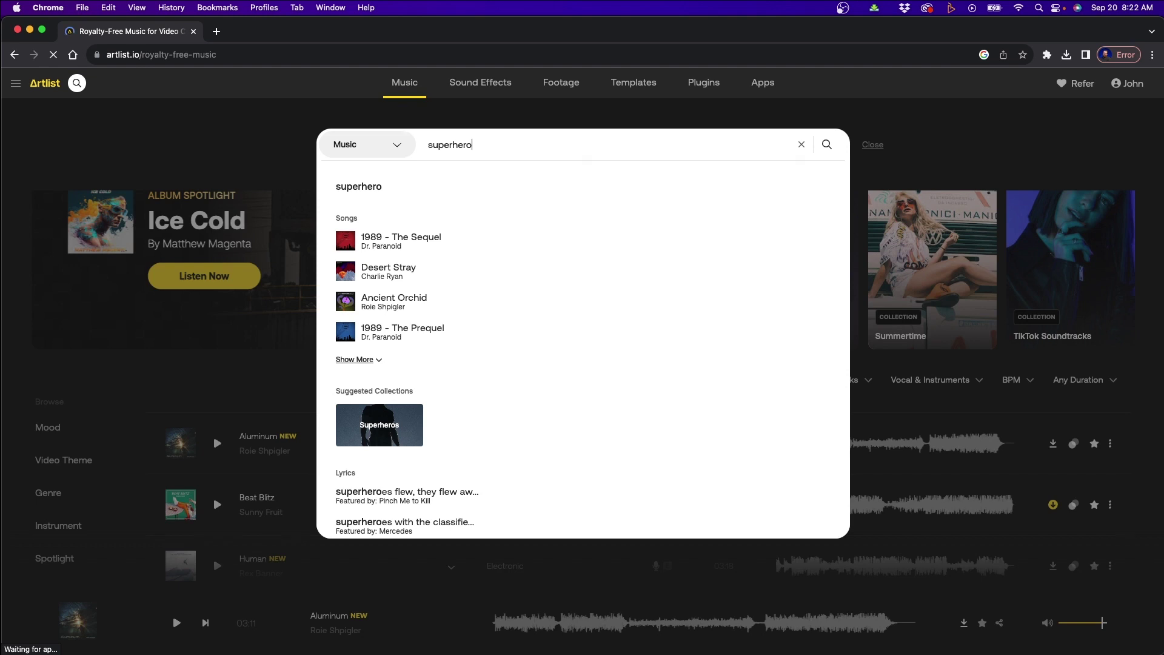
key(Return)
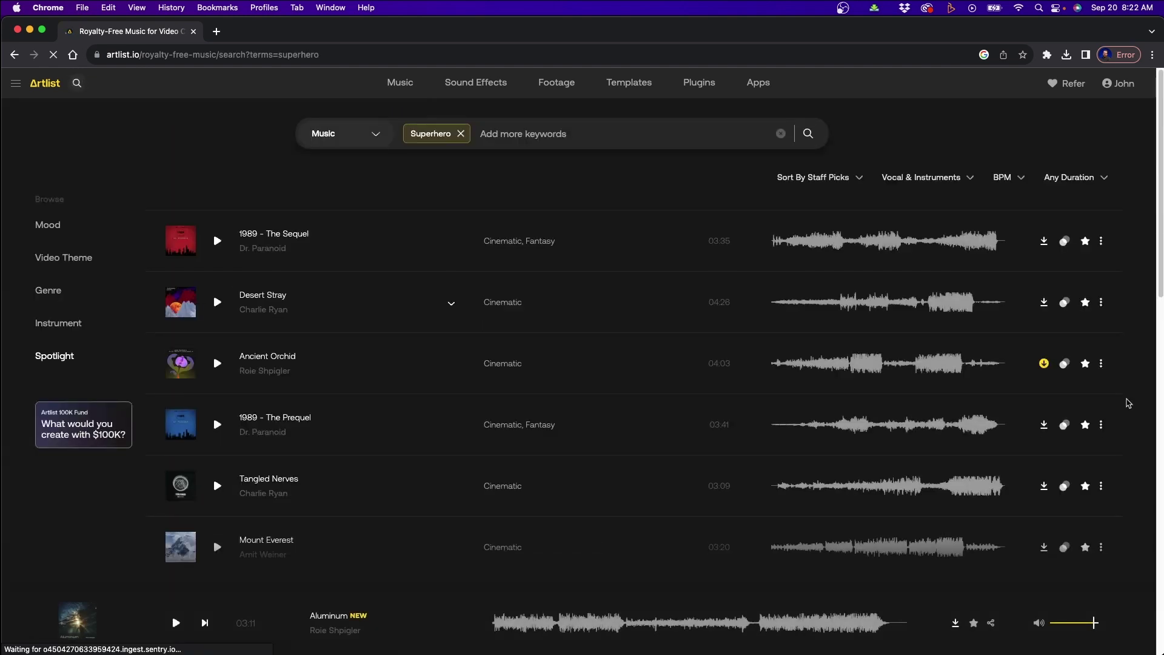
click(267, 357)
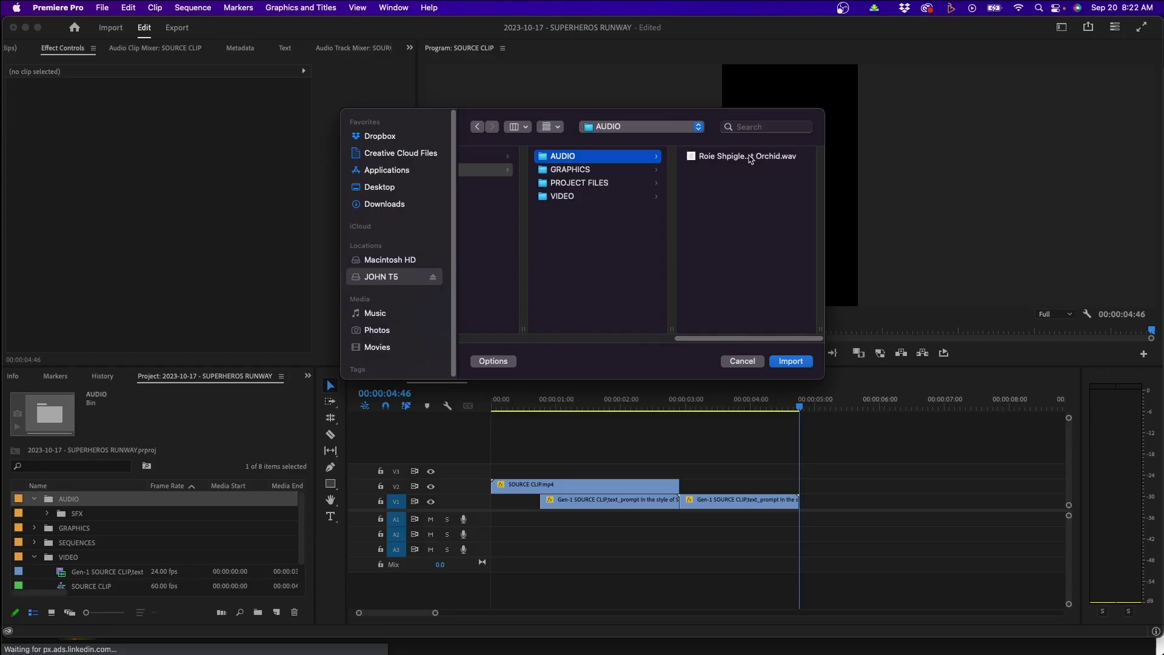
Step: Import the Ancient Orchid WAV into the AUDIO bin and preview it in the Source monitor
click(733, 159)
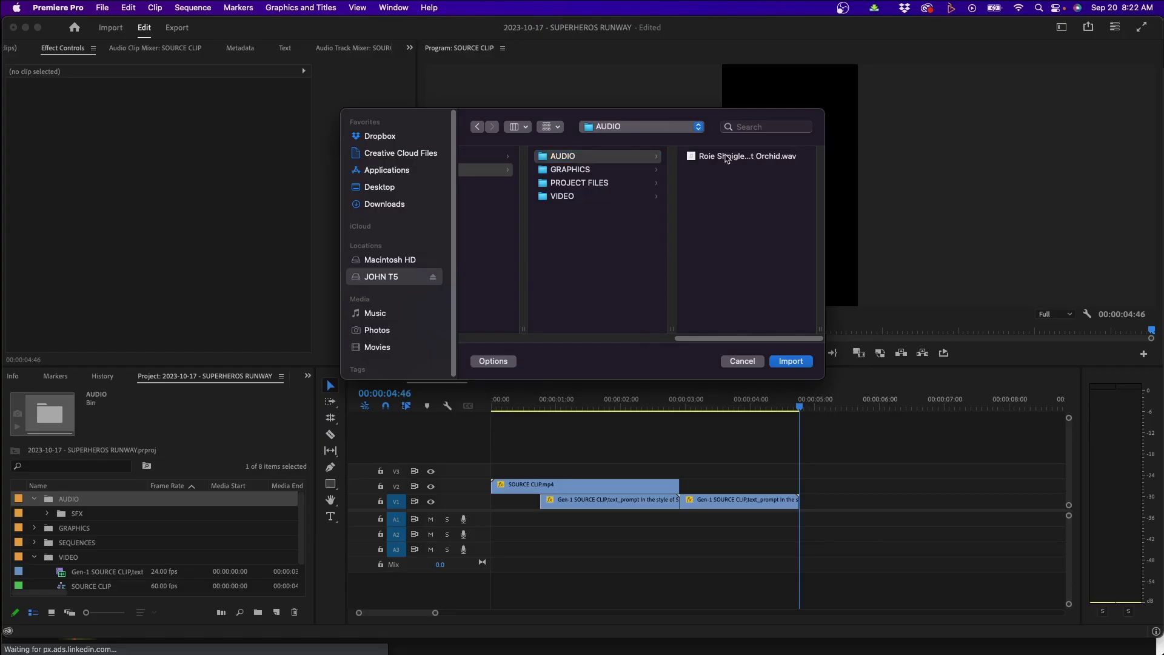
click(790, 361)
double_click(105, 528)
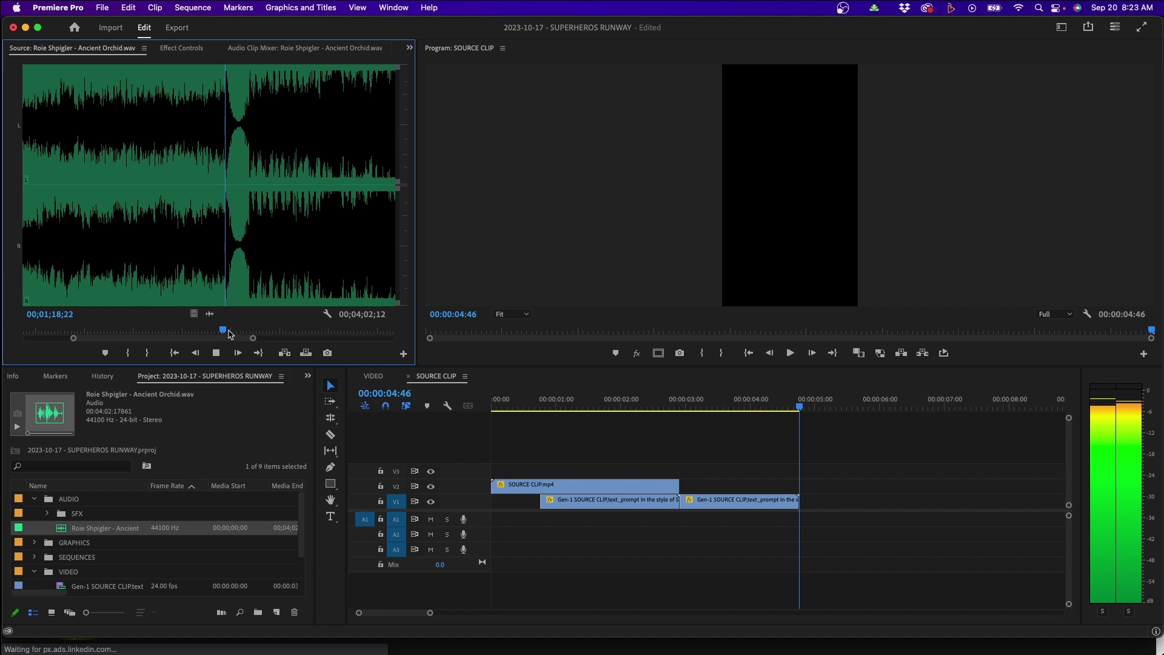
Step: Mark a roughly seven-second music section with In/Out points and place it on A1
key(i)
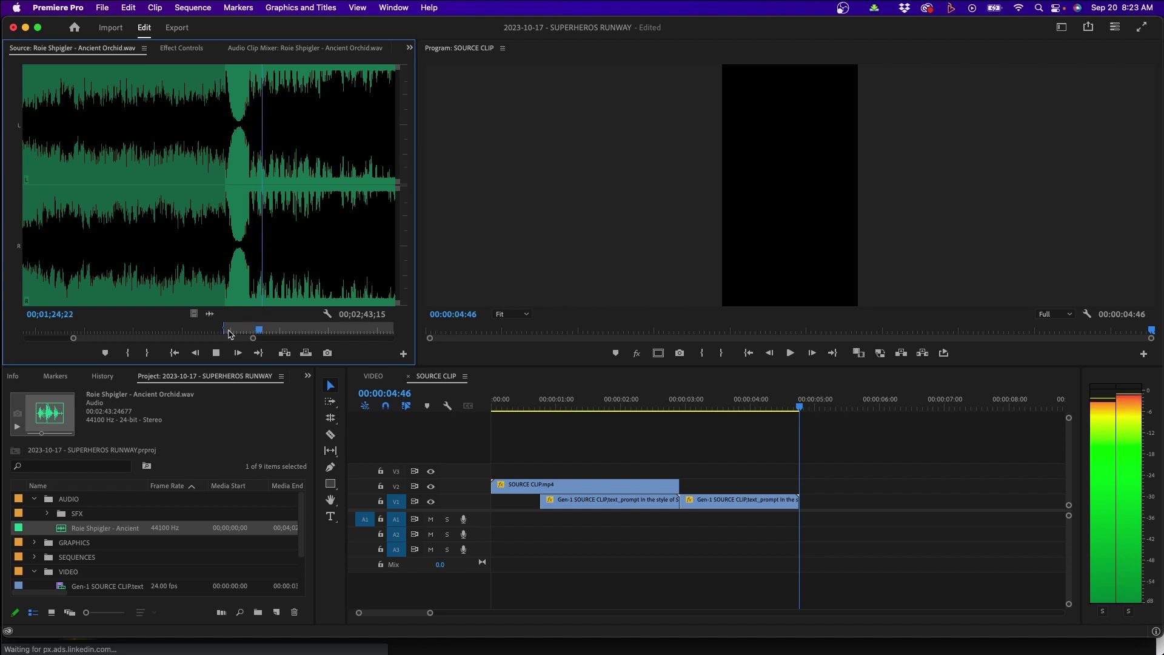
key(o)
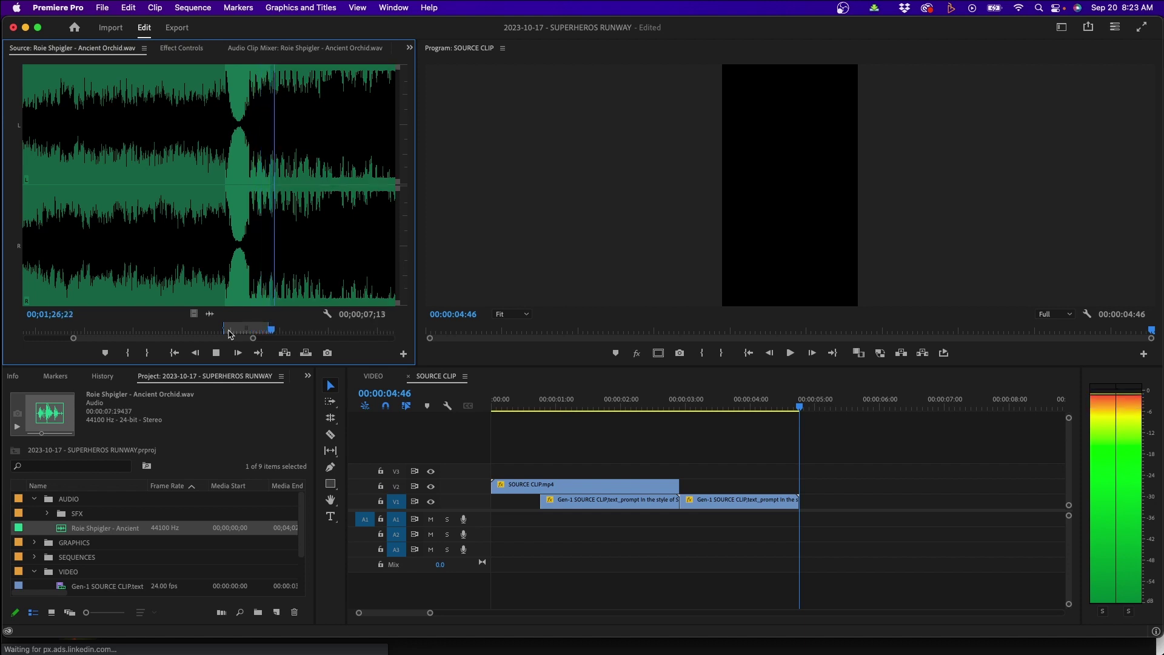
drag(228, 182, 499, 529)
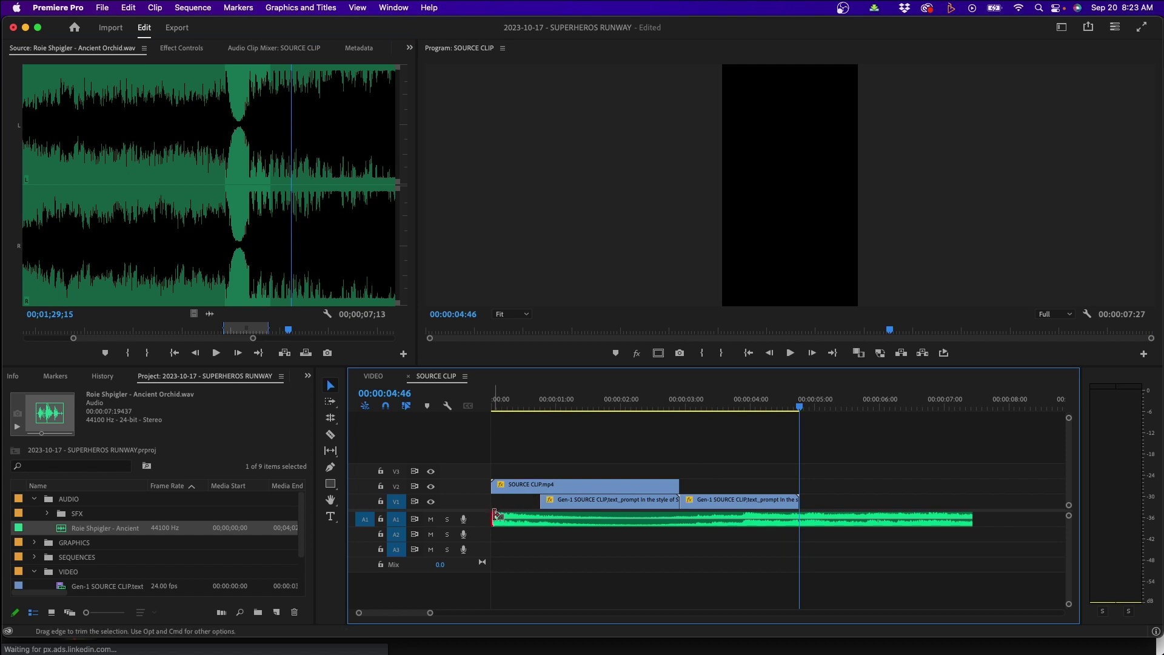
Step: Trim and move the music clip so it starts at 00:00 on A1
drag(496, 516, 596, 519)
drag(707, 522, 656, 522)
mouse_move(609, 405)
mouse_down()
mouse_move(683, 410)
mouse_move(491, 408)
mouse_up()
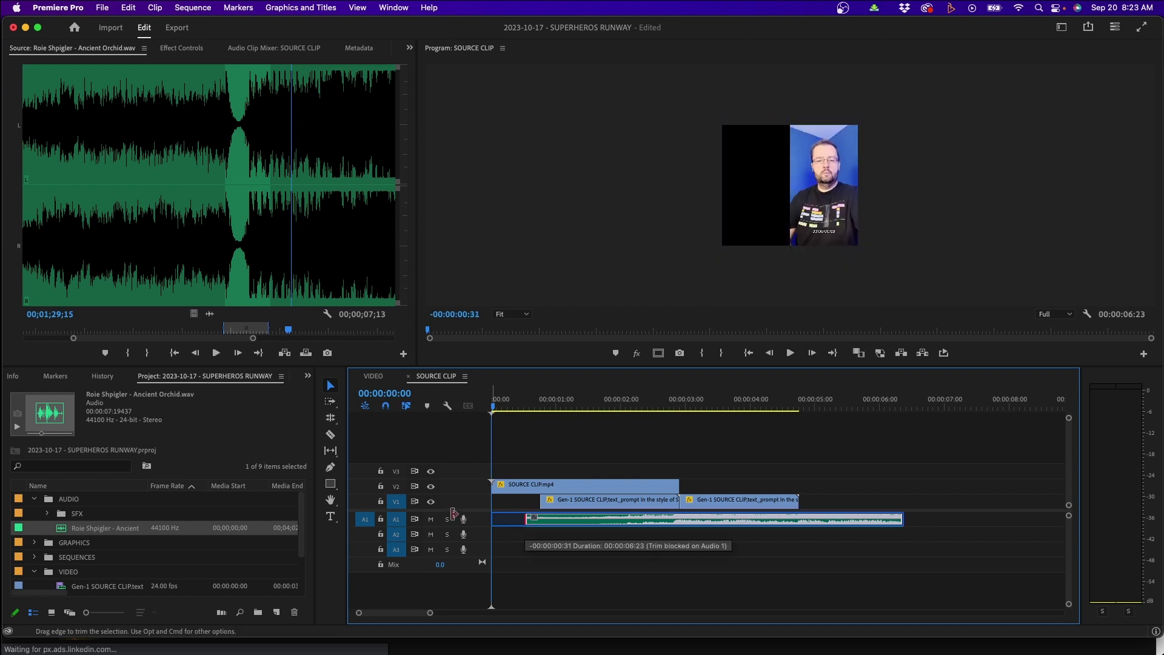
mouse_move(525, 519)
mouse_down()
mouse_move(492, 519)
mouse_move(476, 560)
mouse_up()
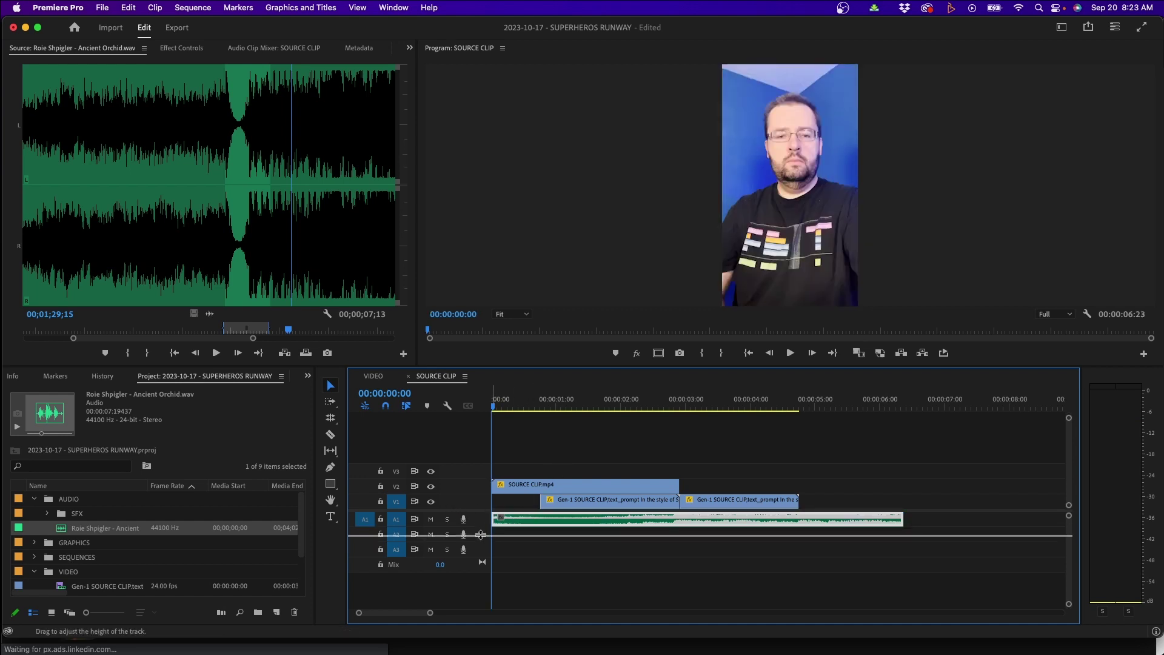
click(500, 519)
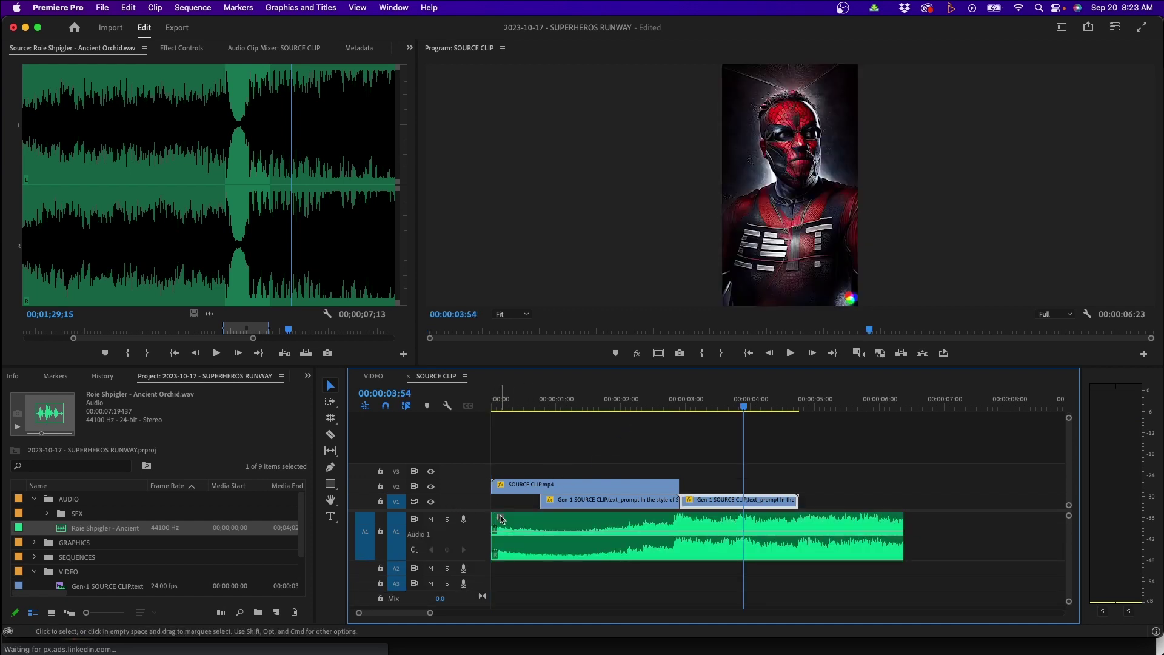
Step: Extend the music clip's end to about seven seconds and play back the edit
click(330, 450)
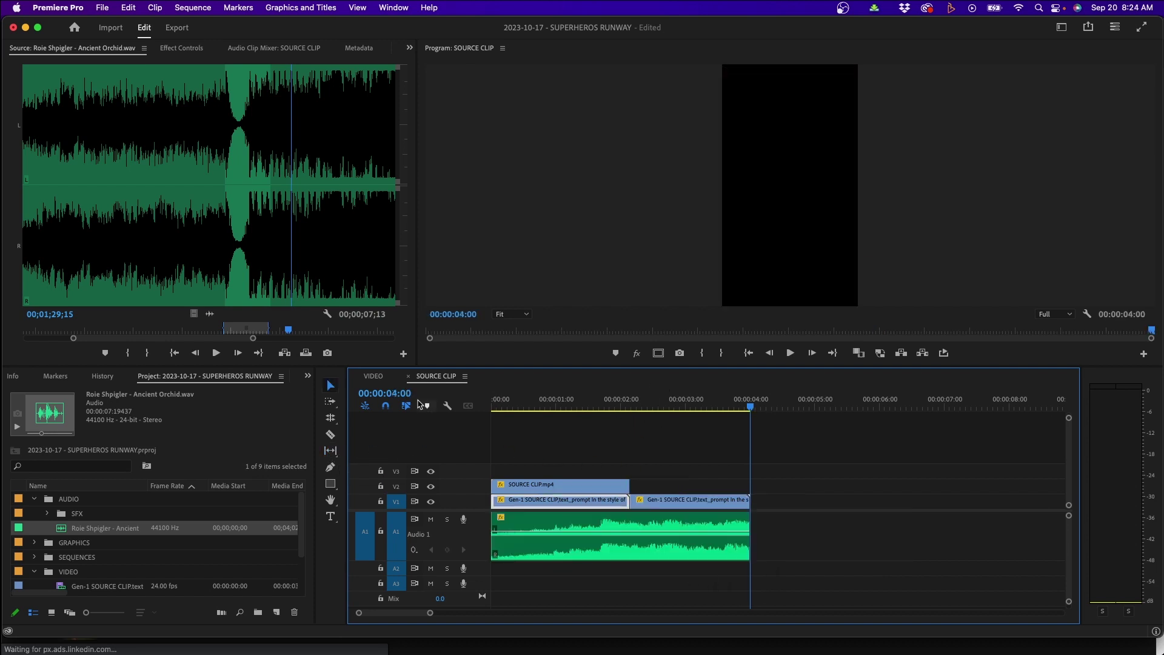
drag(750, 525, 942, 525)
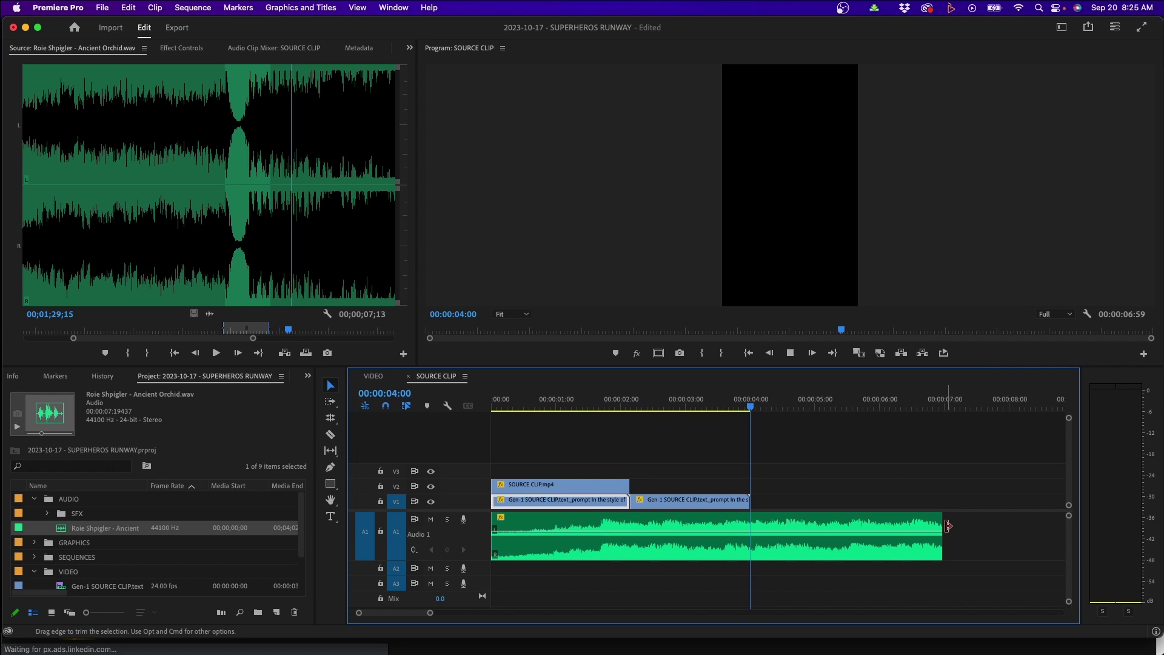
key(space)
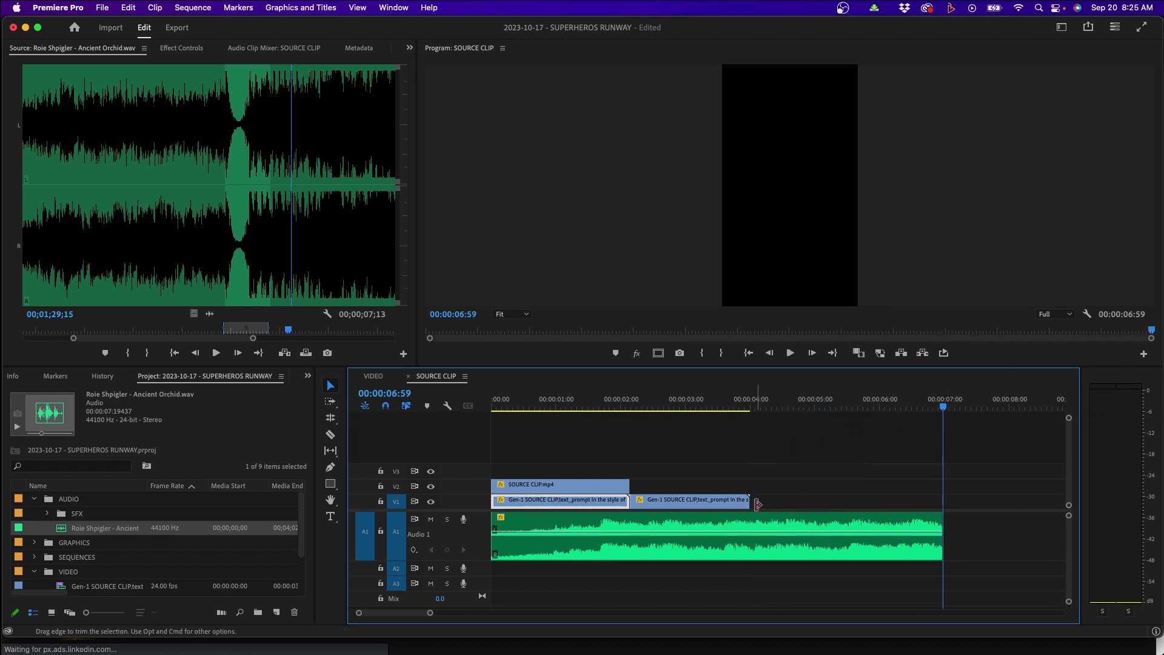
Step: Duplicate the Spider-Man clips along V1, reverse the copy, and play from about 4:00
click(702, 501)
mouse_move(702, 501)
mouse_down()
mouse_move(960, 499)
mouse_move(846, 502)
mouse_up()
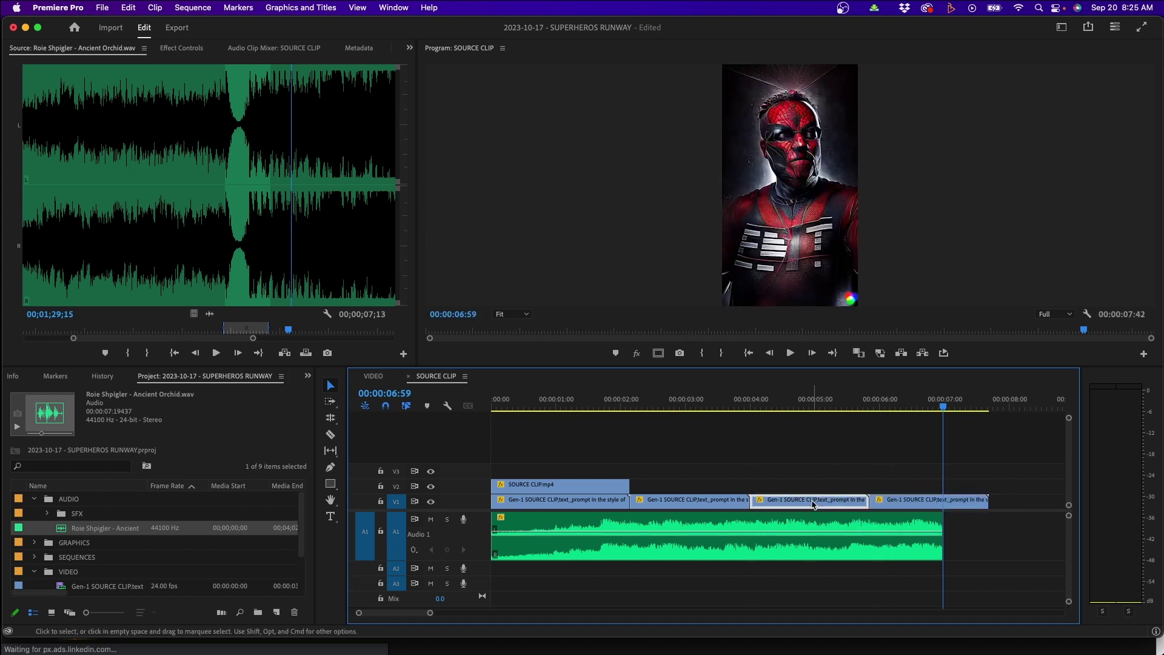
key(super+r)
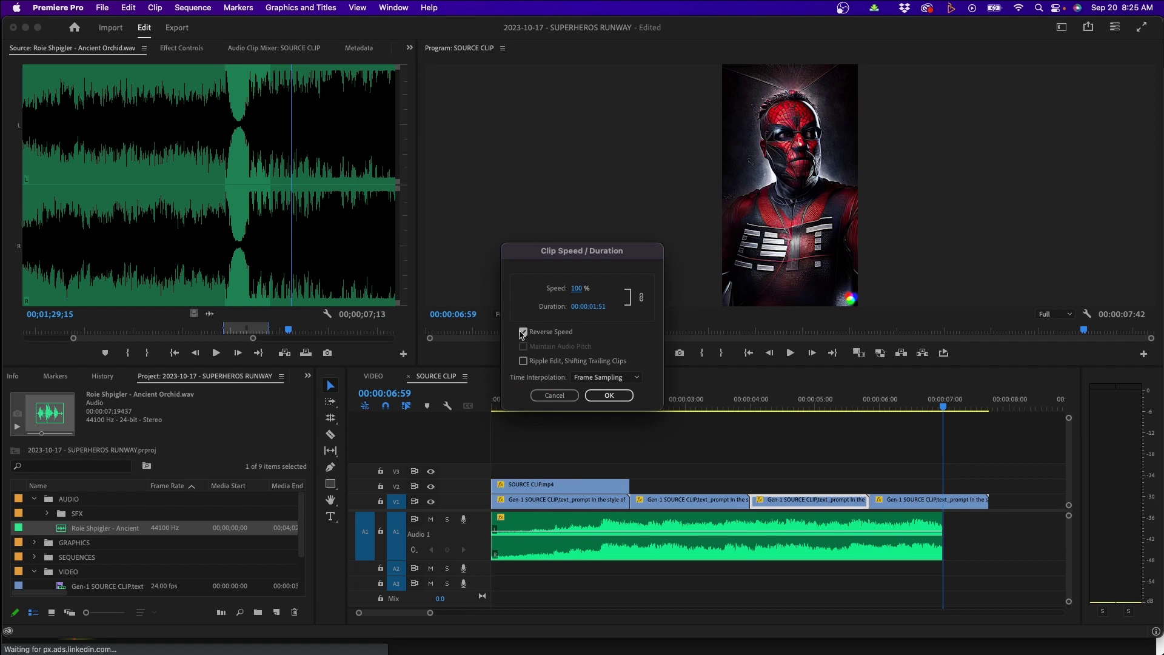
click(609, 396)
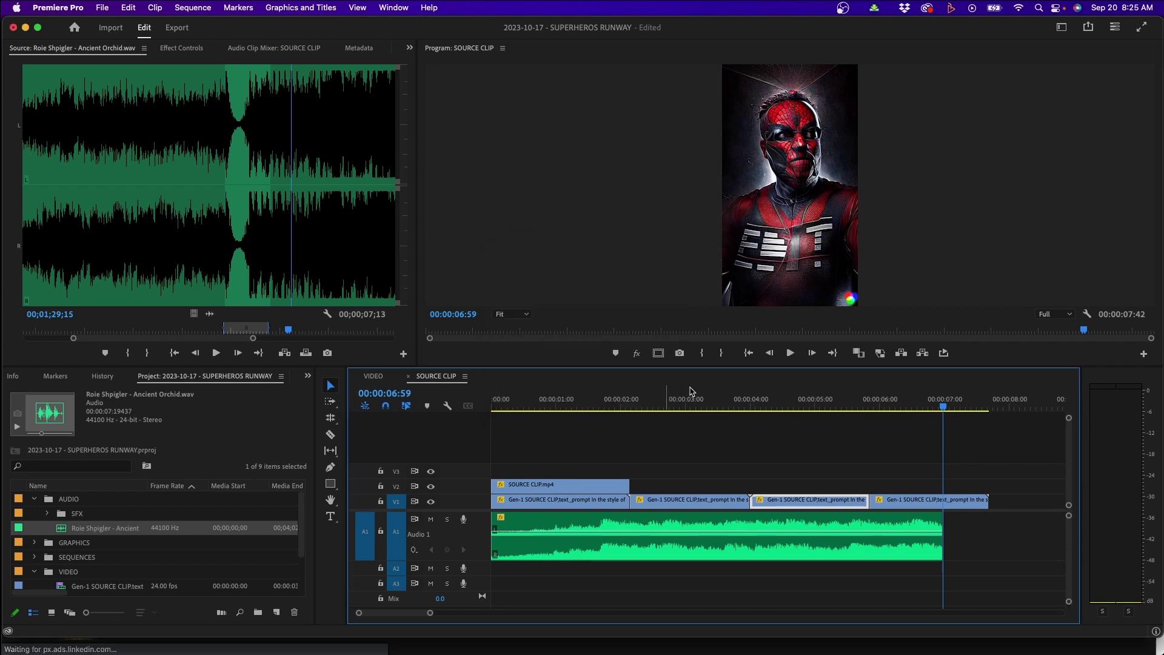
click(729, 404)
key(space)
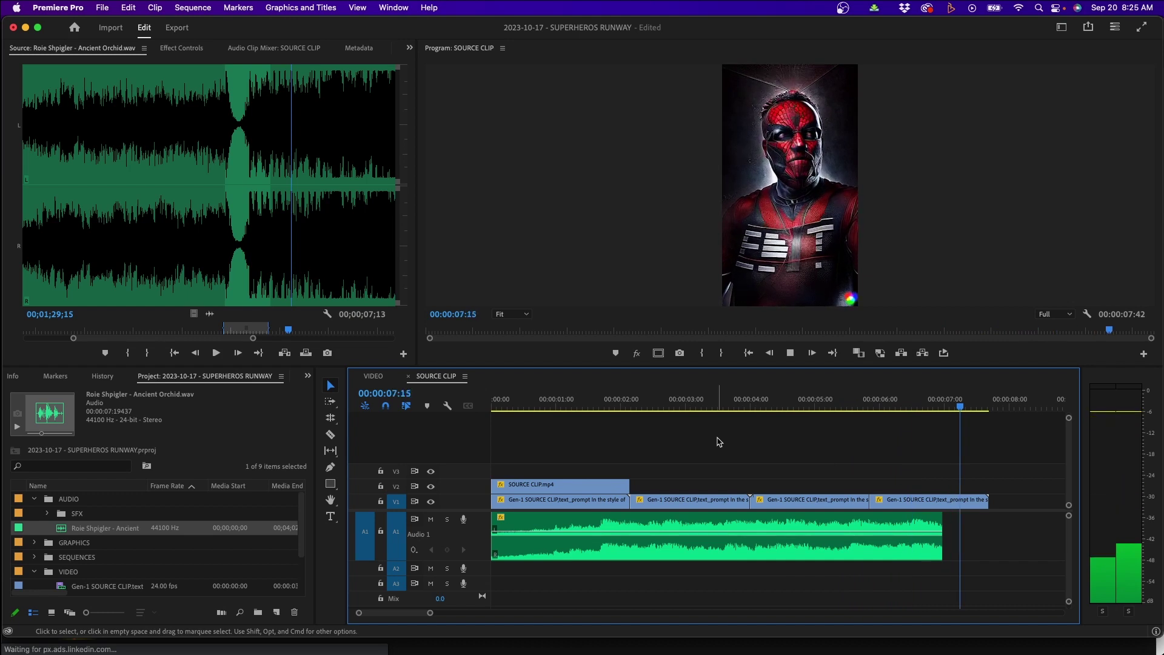
Step: Trim the last V1 clip to end with the music at about seven seconds, then review from 5:54
drag(988, 499, 947, 496)
click(874, 409)
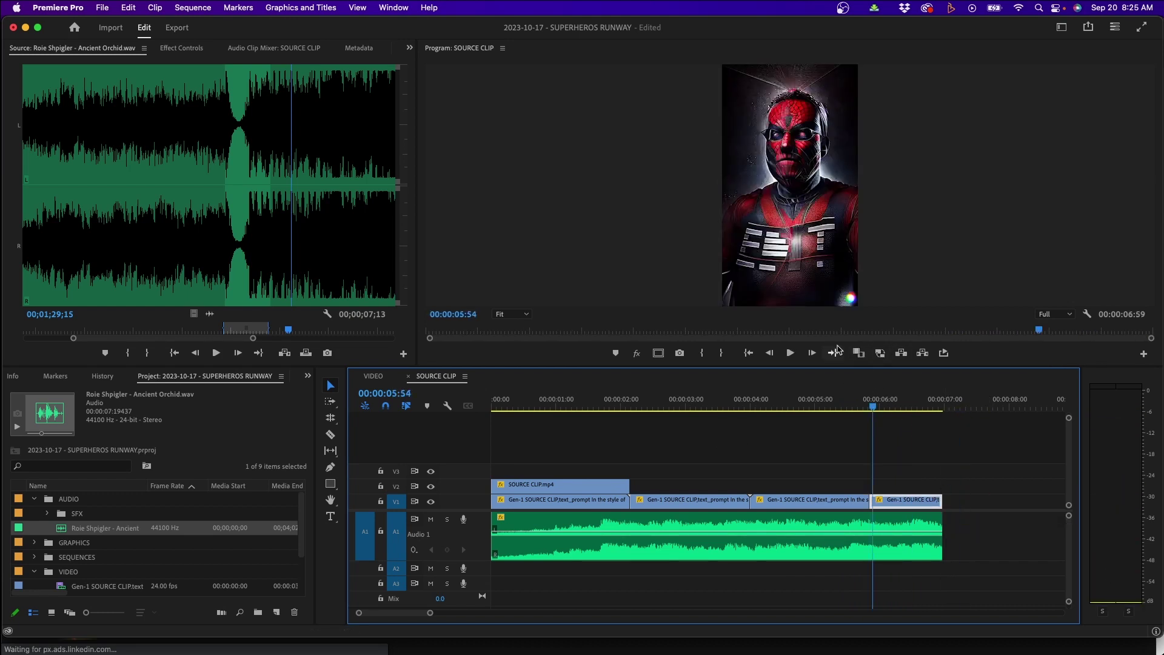